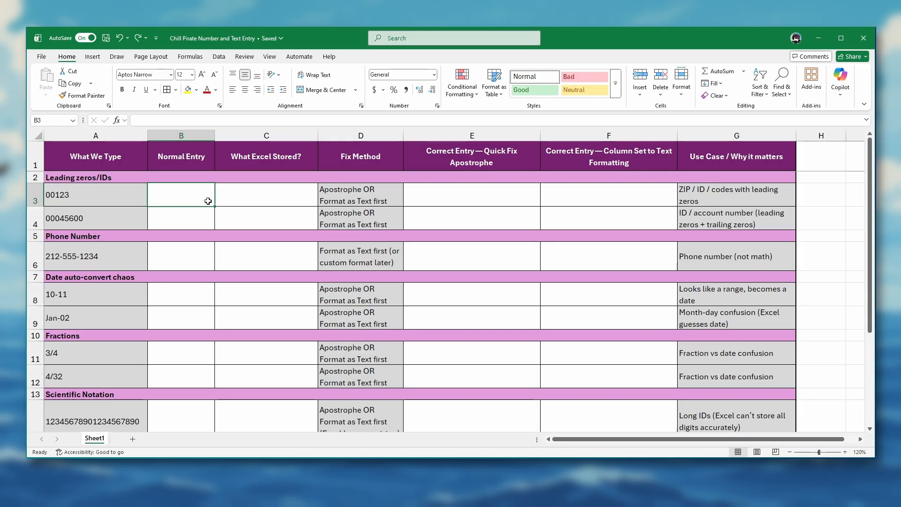
- Enter the leading-zero code from A3 as a plain value in B3 and record Number as its stored type in C3
type("00123")
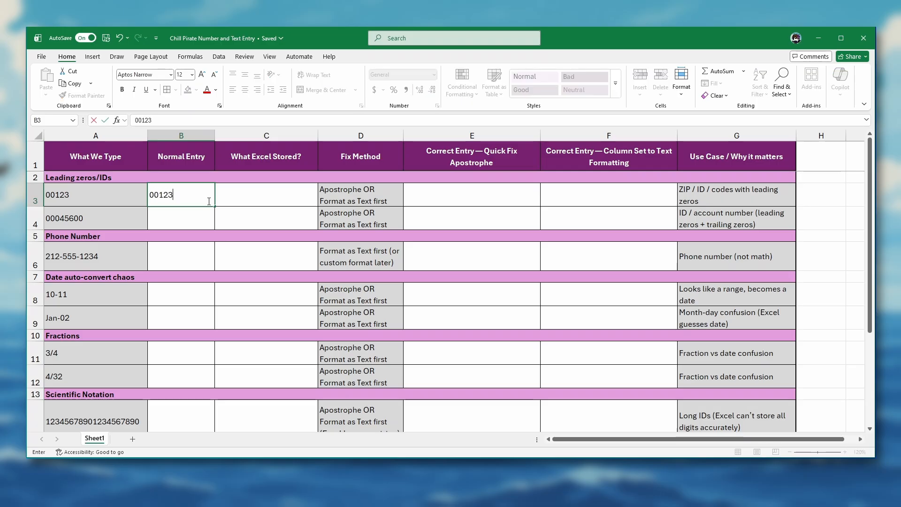
key("Return")
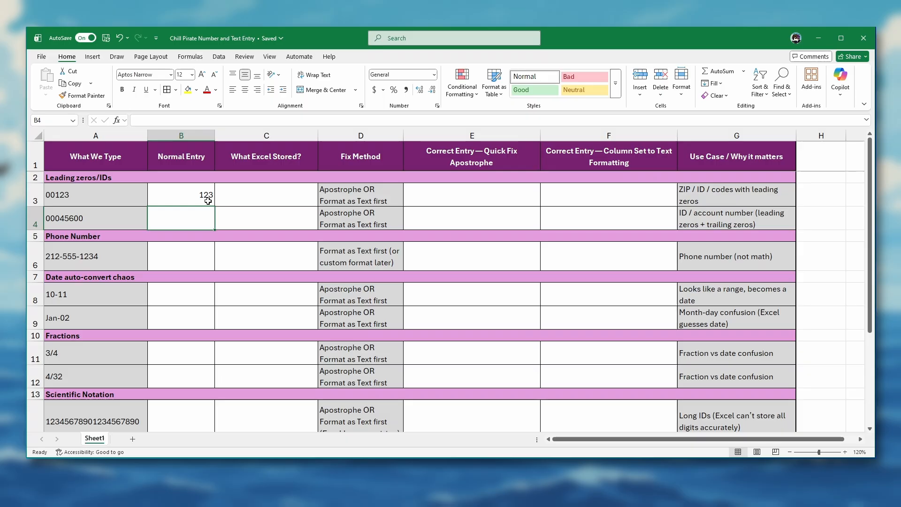
left_click(181, 197)
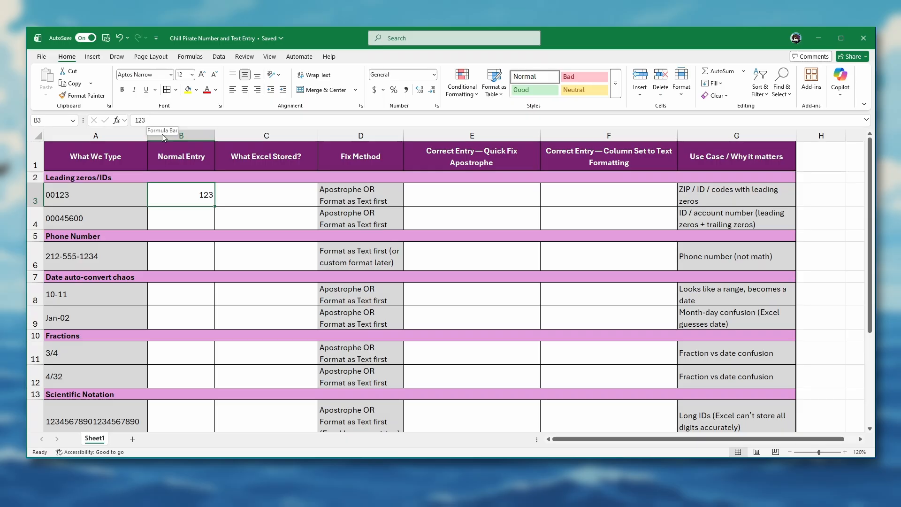
left_click(254, 199)
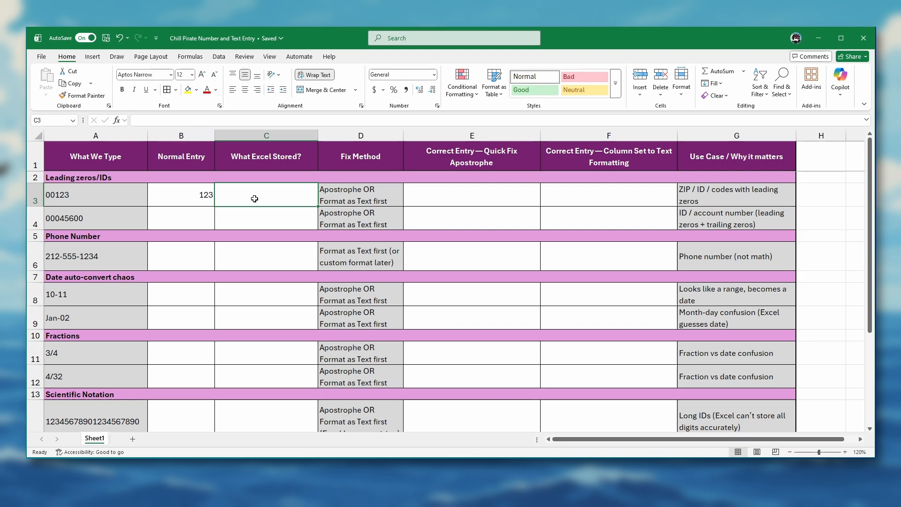
type("Number")
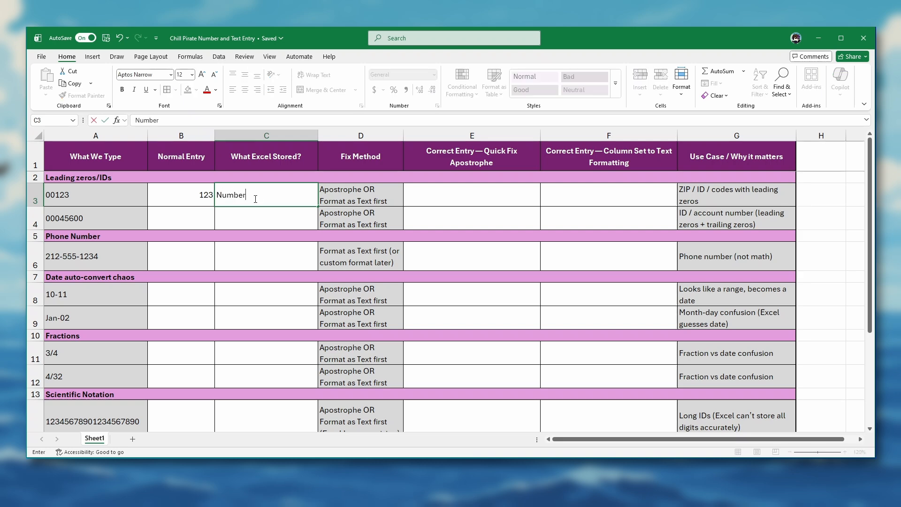
key("Tab")
- Enter the code from A3 in E3 with a leading apostrophe so that its zeros are kept
key("Tab")
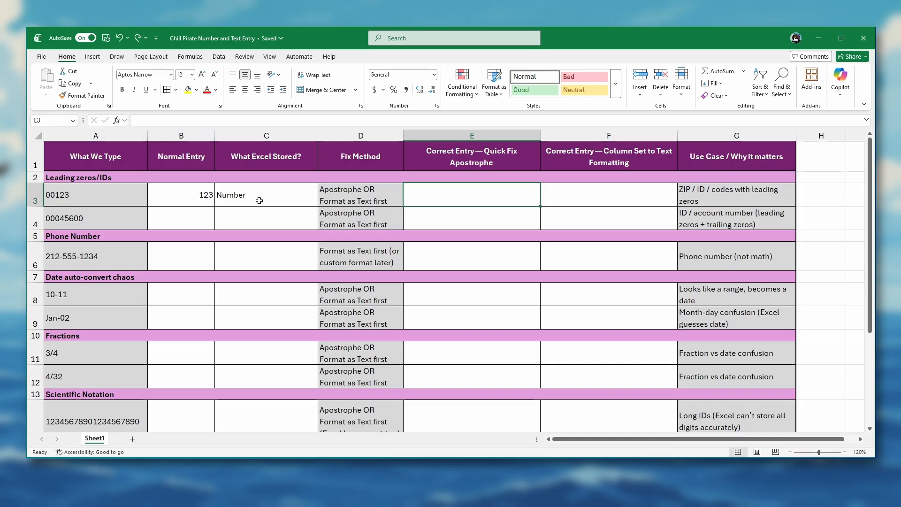
type("'")
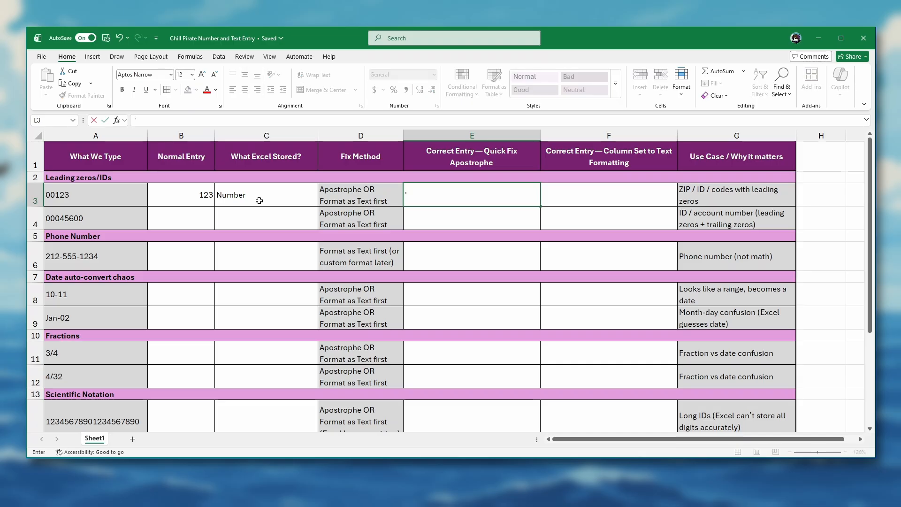
type("00123")
key("Return")
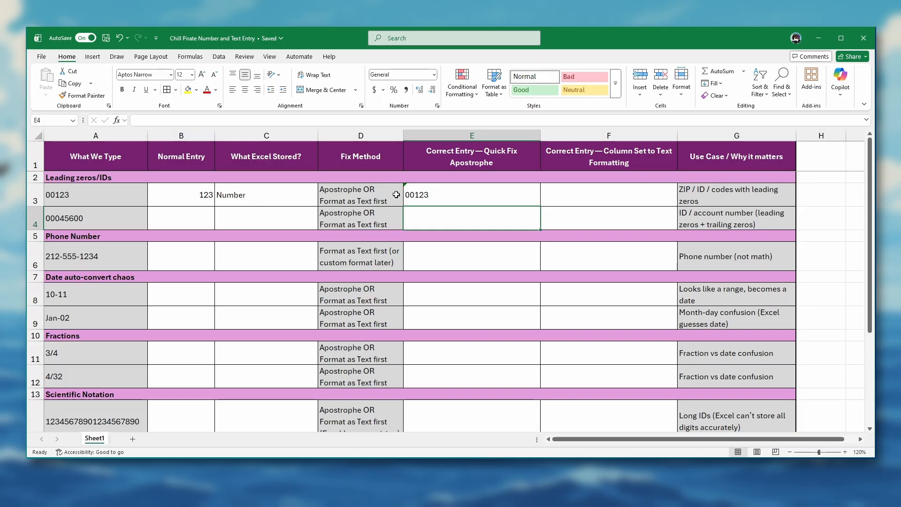
- Ignore the number-stored-as-text error on the apostrophe entry in E3
left_click(411, 189)
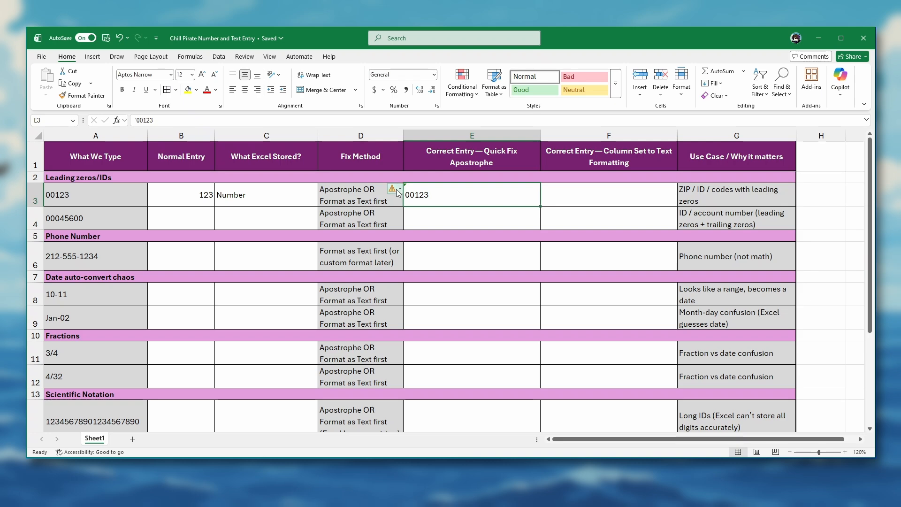
mouse_move(401, 188)
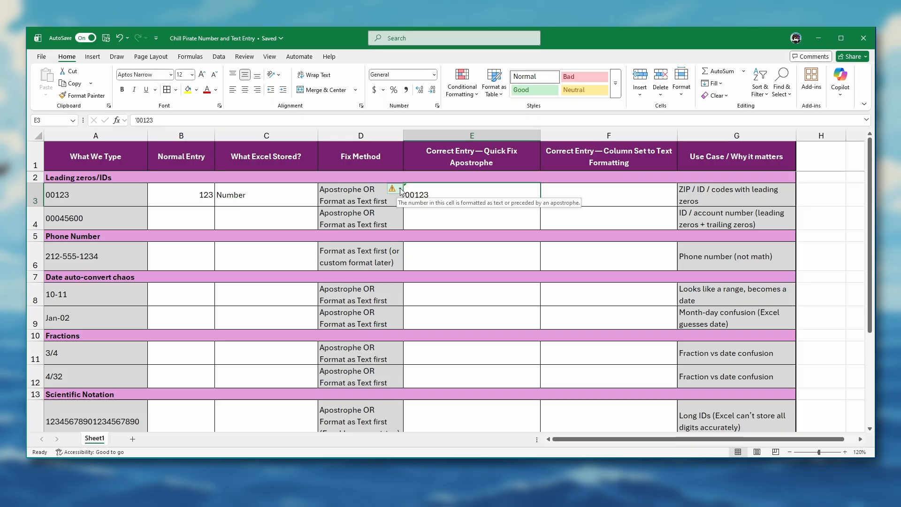
left_click(400, 189)
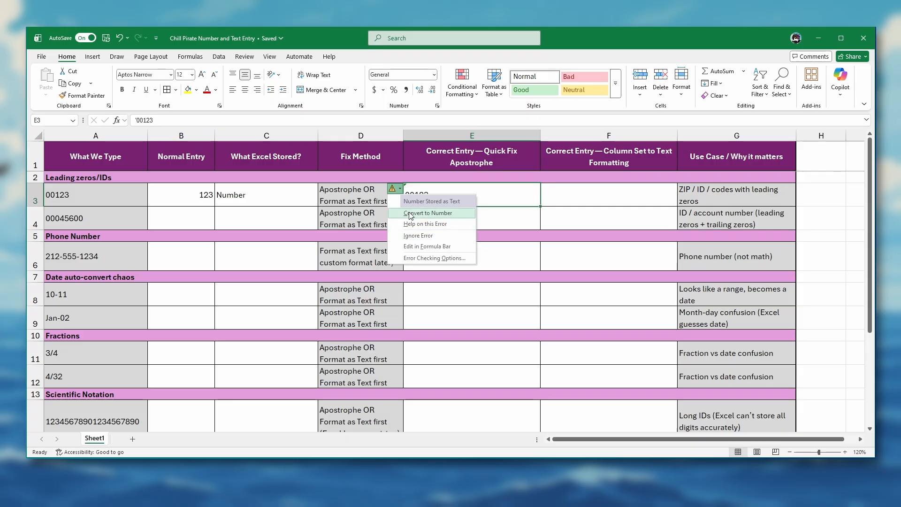
left_click(410, 236)
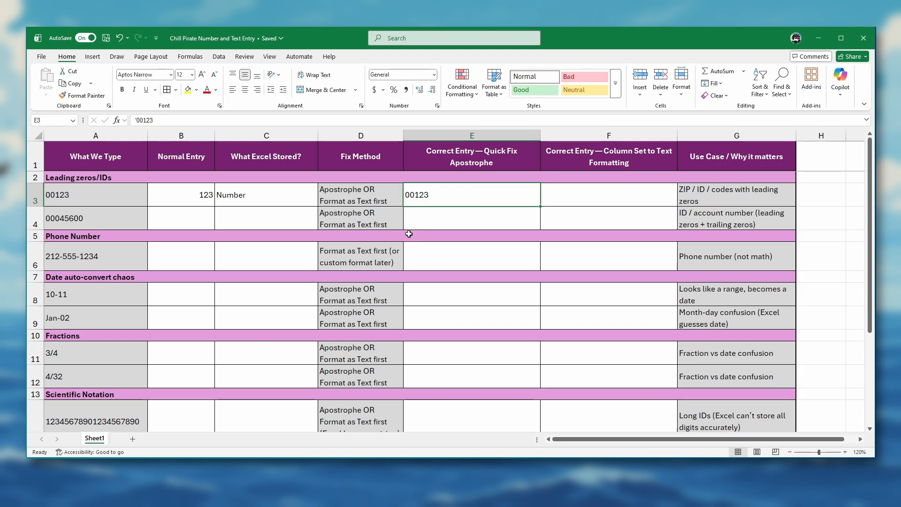
- Format F3 as Text and enter the code from A3 in it without an apostrophe
left_click(559, 196)
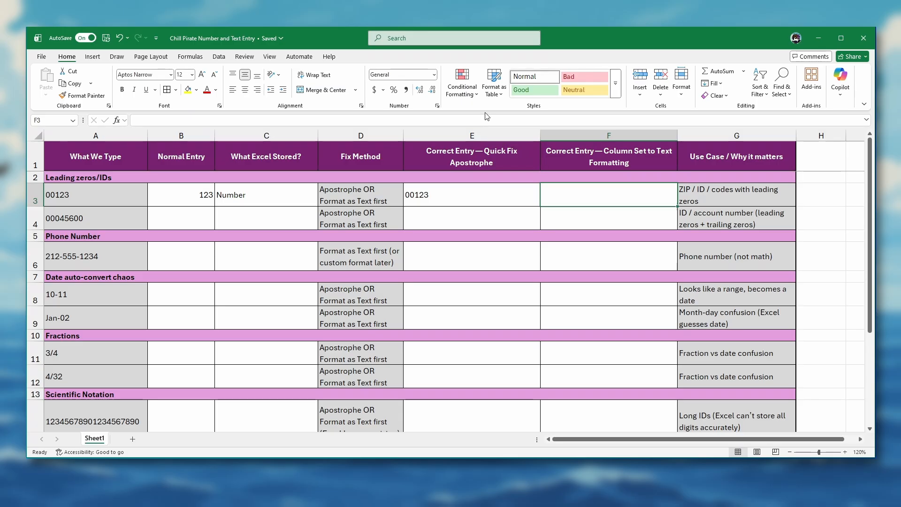
left_click(434, 76)
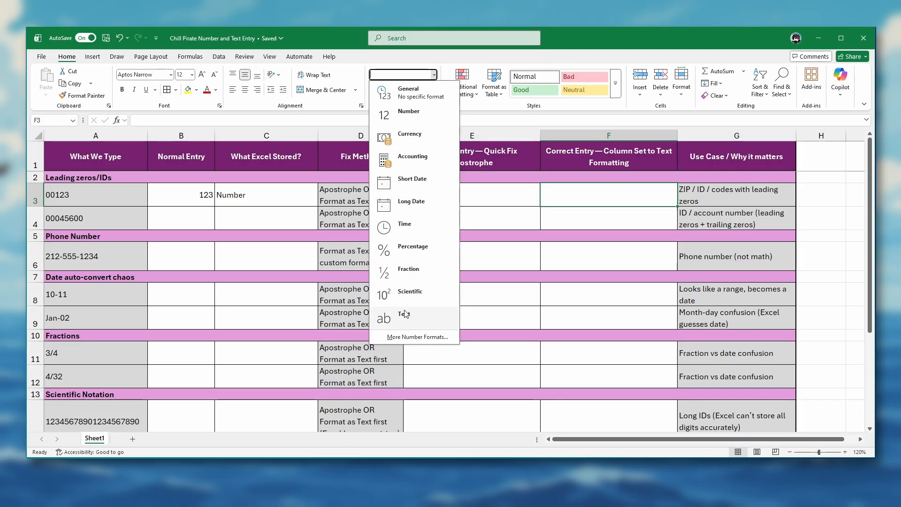
left_click(406, 314)
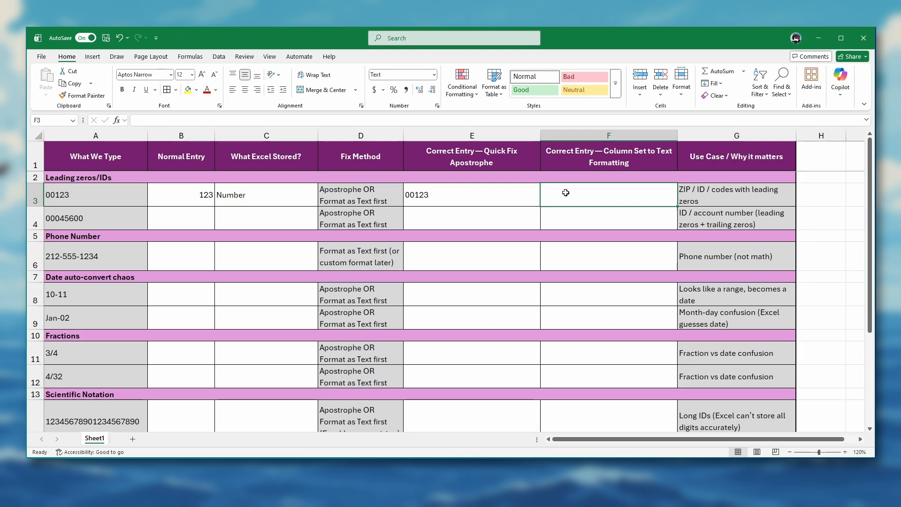
type("00")
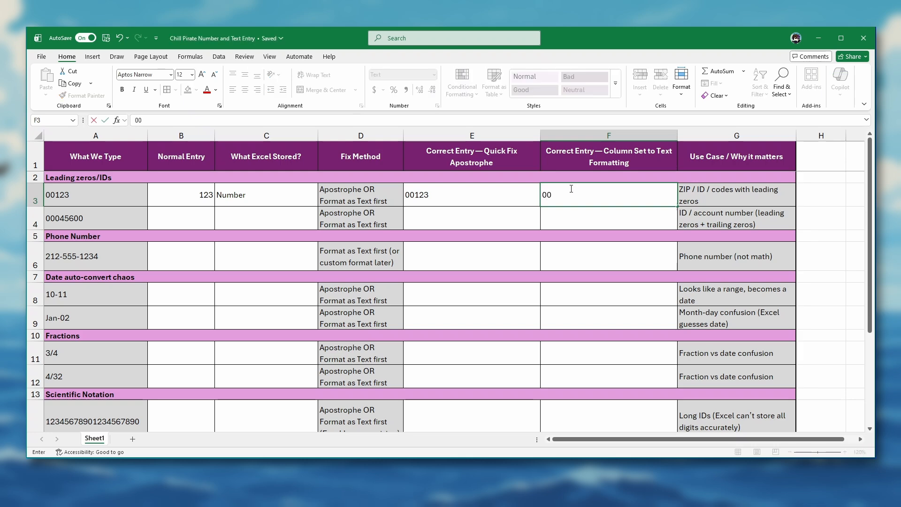
type("123")
key("Return")
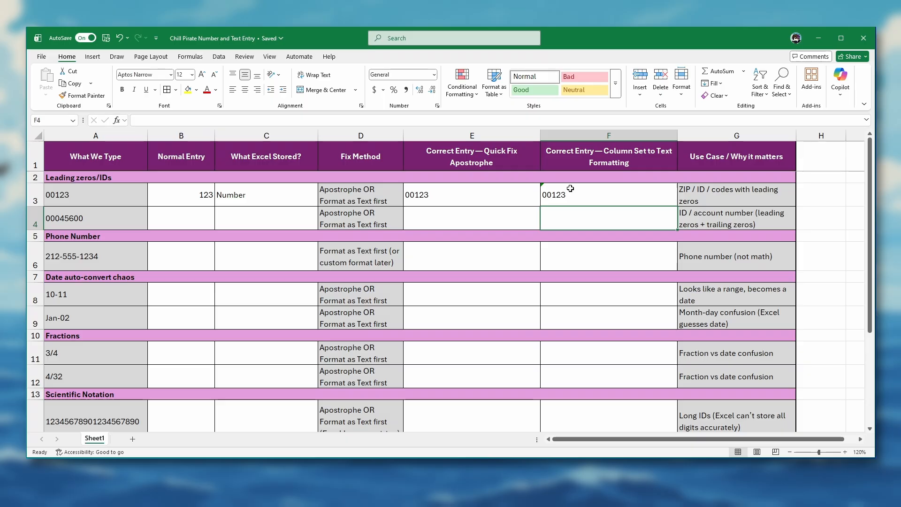
- Ignore the number-stored-as-text error on the Text-formatted entry in F3
left_click(543, 186)
left_click(532, 190)
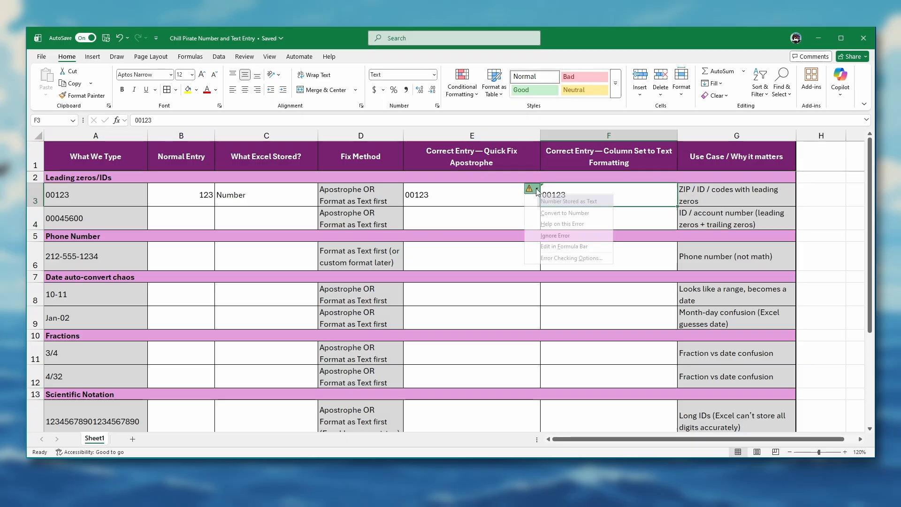
left_click(555, 236)
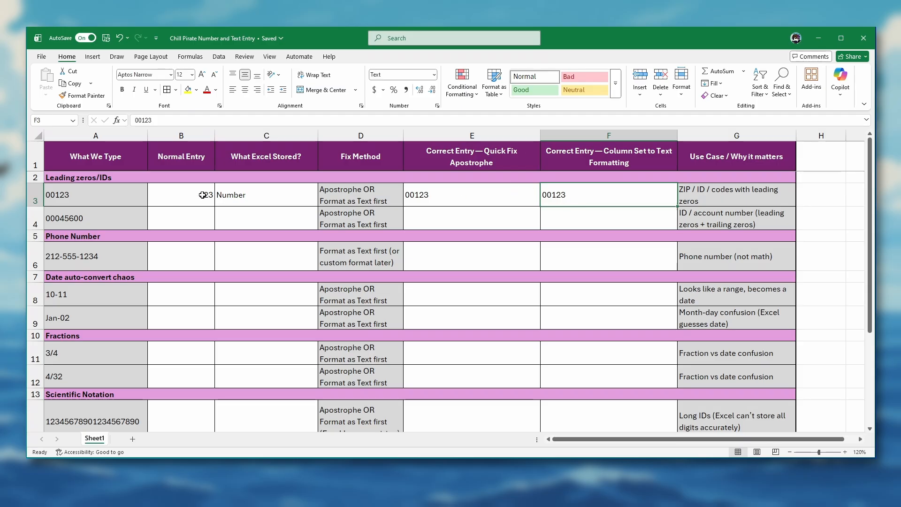
- Enter the ID from A4 as a plain value in B4 and record Number as its stored type in C4
left_click(200, 218)
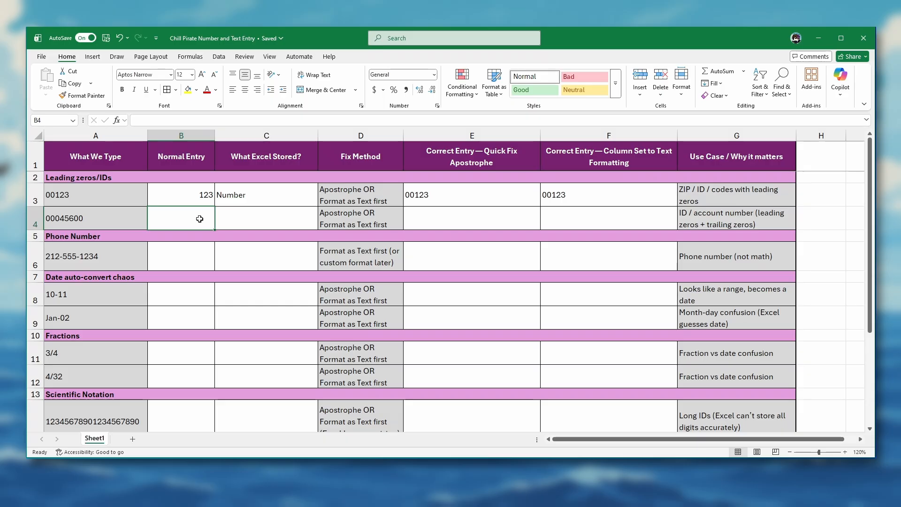
type("00046")
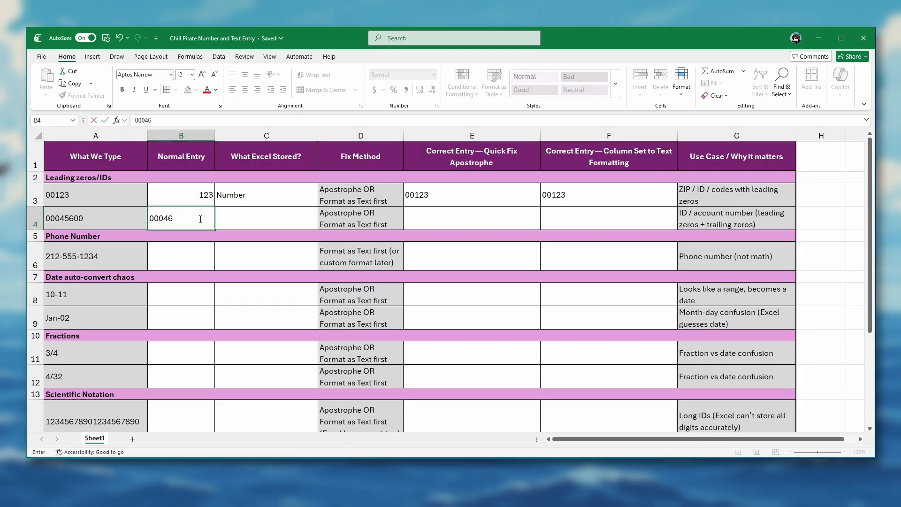
key("BackSpace")
type("5600")
key("Return")
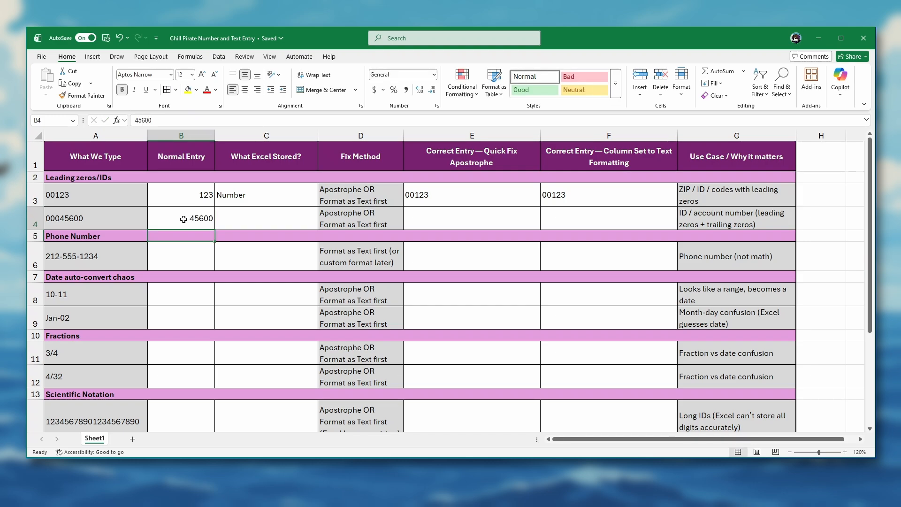
left_click(185, 219)
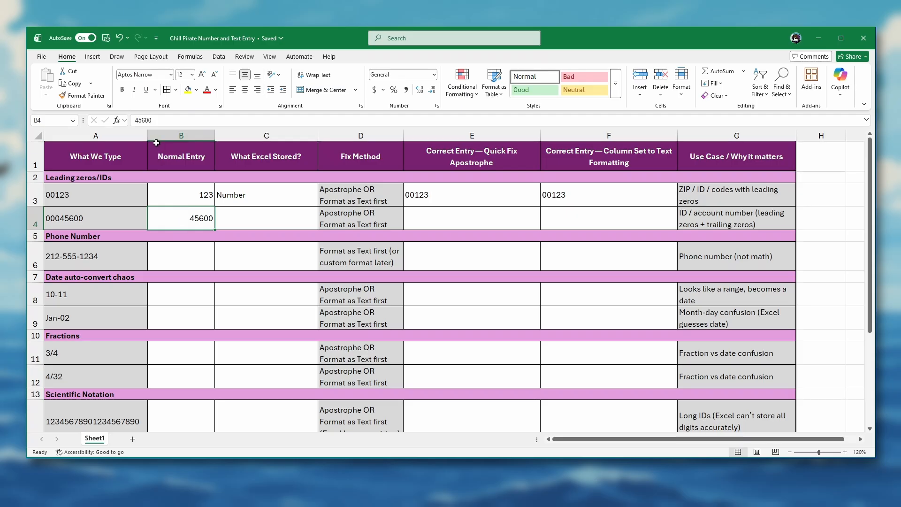
left_click(250, 220)
type("Number")
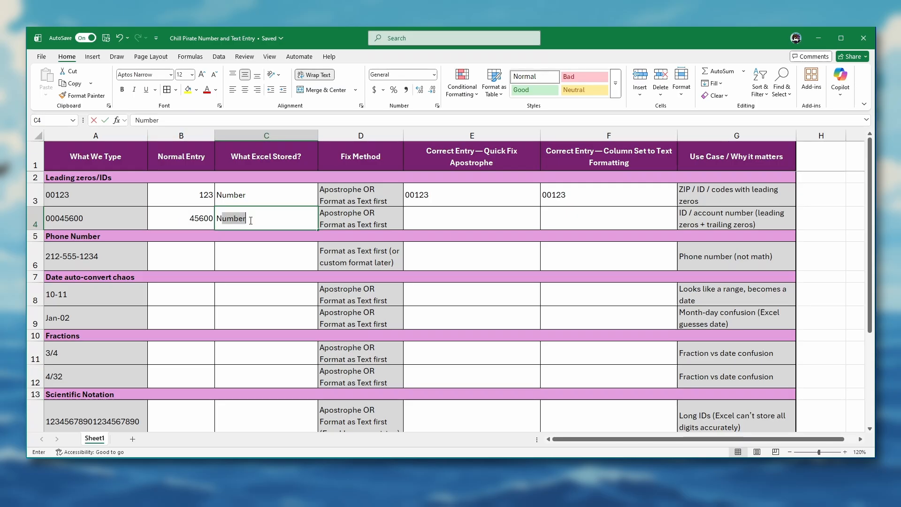
key("Tab")
- Enter the ID from A4 in E4 with a leading apostrophe
key("Tab")
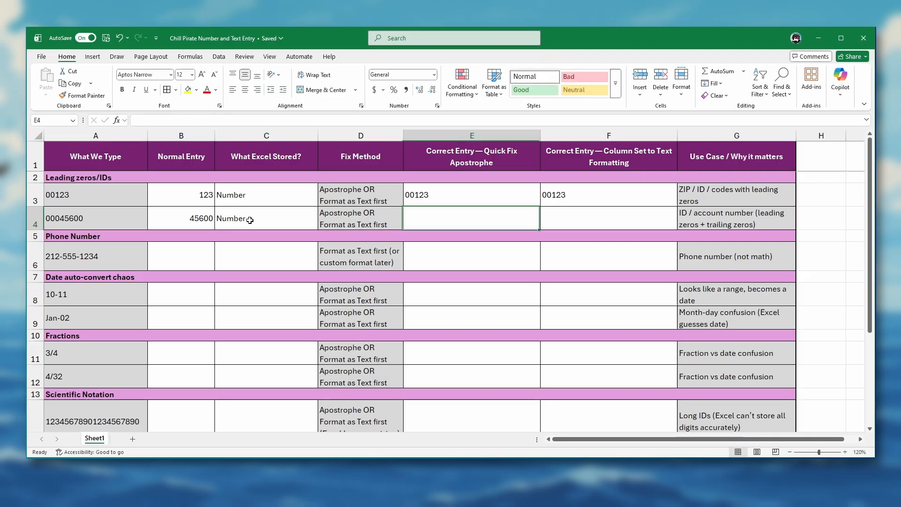
type("'")
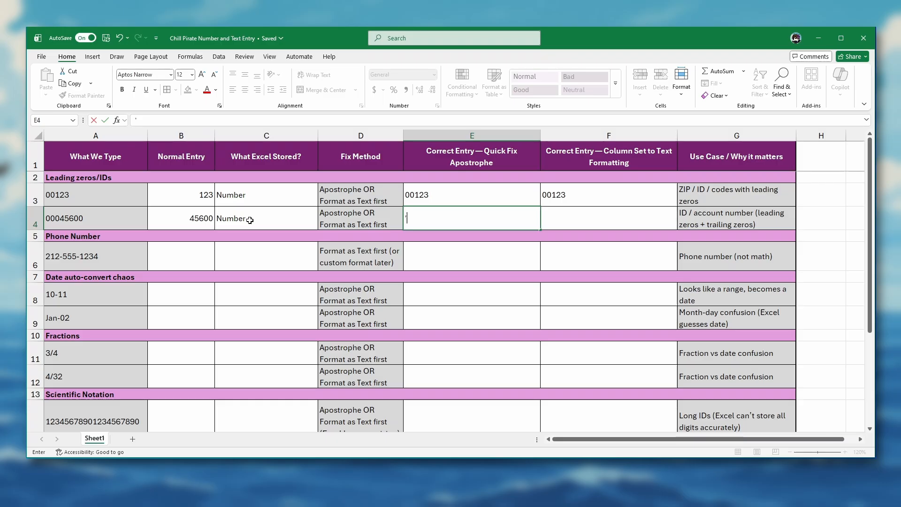
type("00045600")
key("Return")
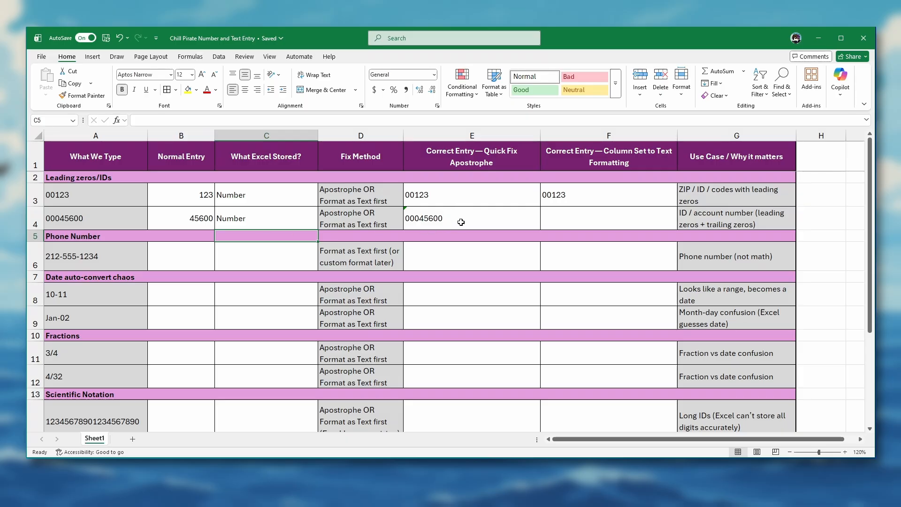
- Format F4 as Text and enter the ID from A4 in it without an apostrophe
left_click(577, 215)
left_click(435, 75)
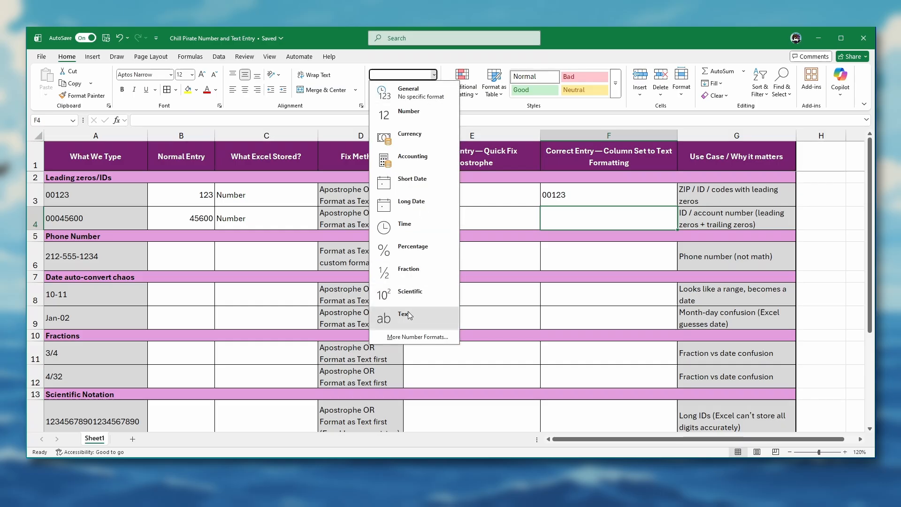
left_click(407, 313)
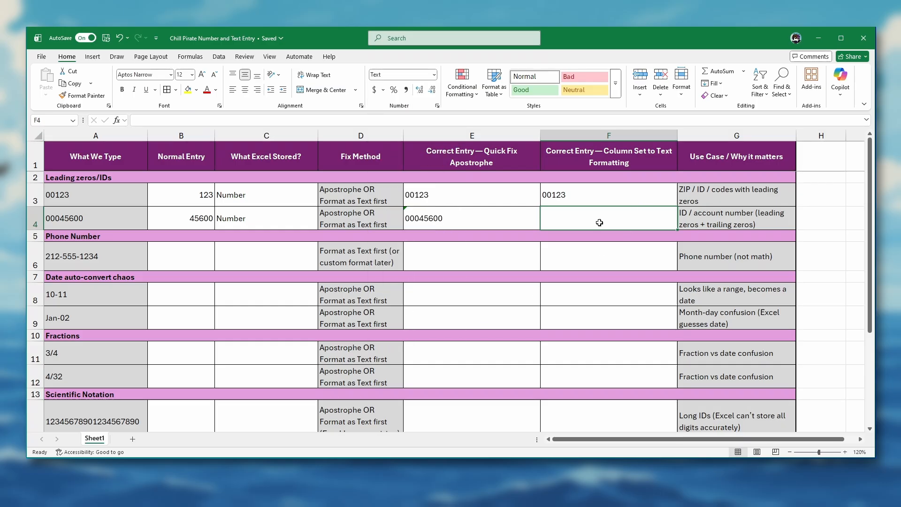
type("0004")
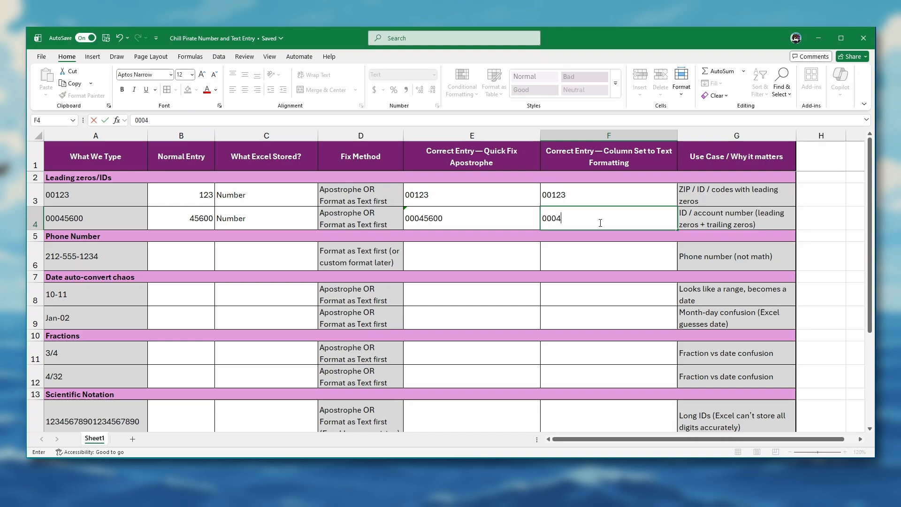
type("5600")
key("Return")
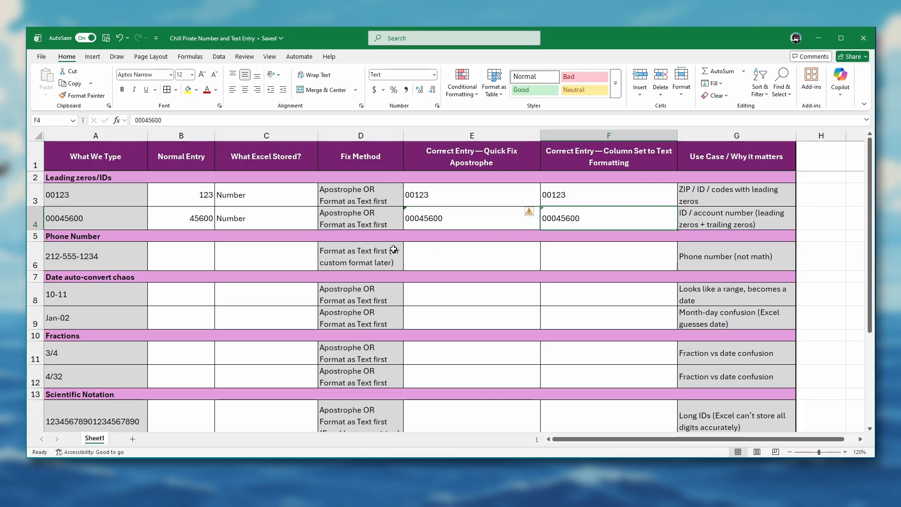
- Enter the sample phone number from A6 as a plain value in B6 and check how the cell stores it
left_click(184, 261)
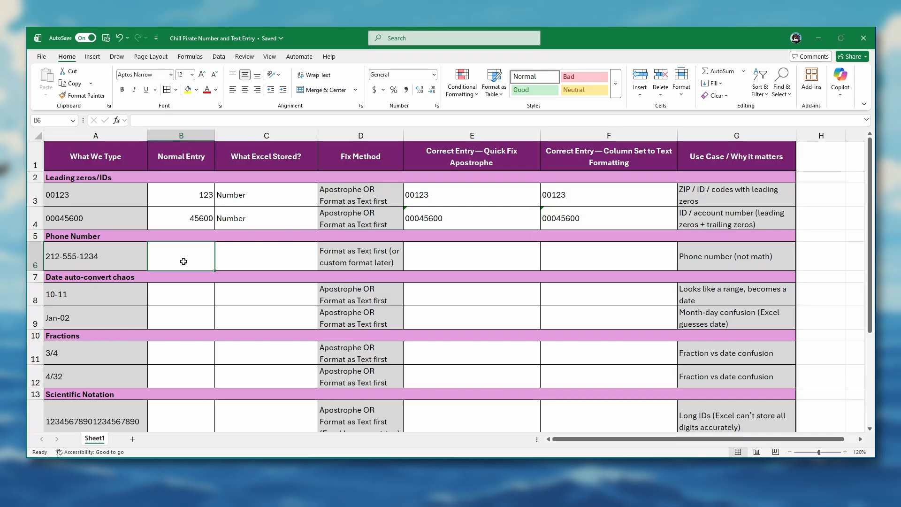
type("212-")
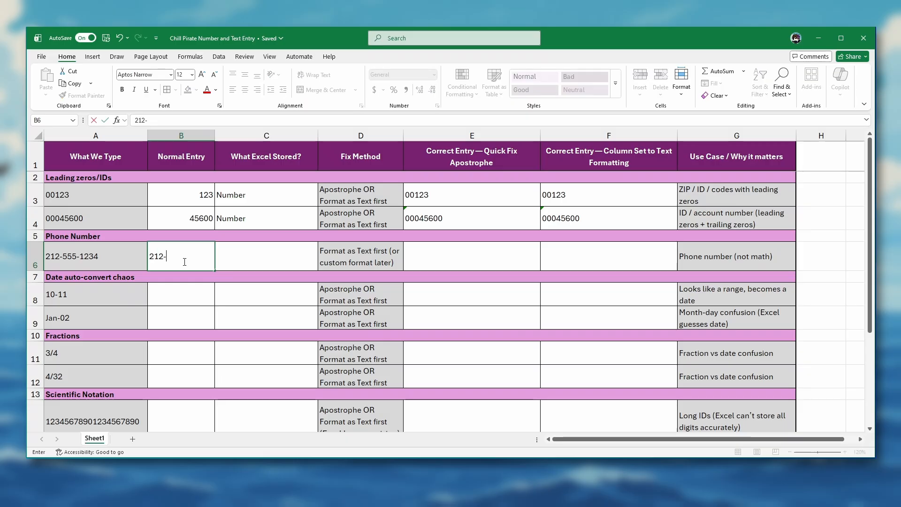
type("555-1234")
key("Tab")
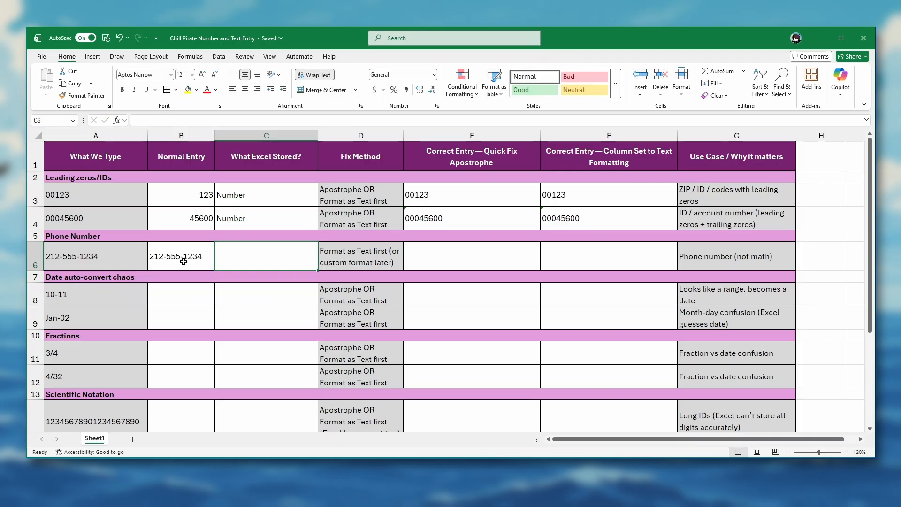
left_click(183, 262)
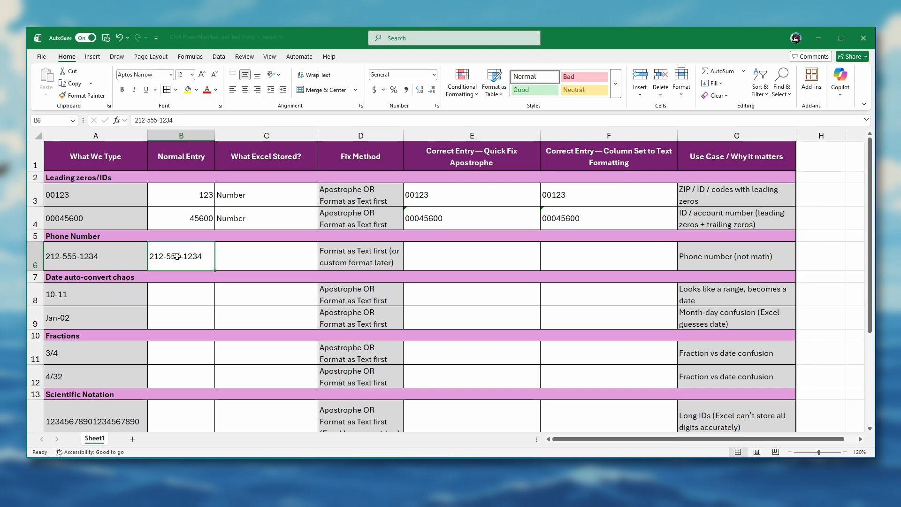
- Record Text in C6 as the stored type of the plain phone number entry
left_click(247, 257)
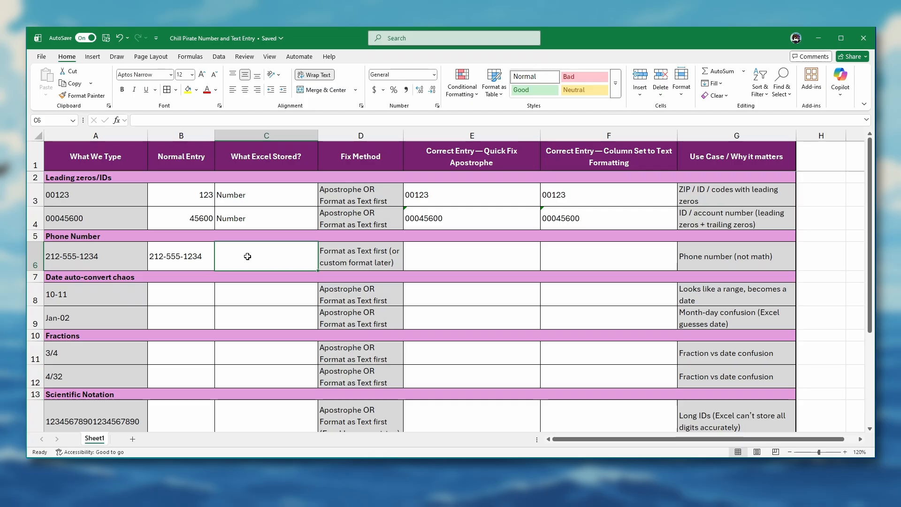
type("Tex")
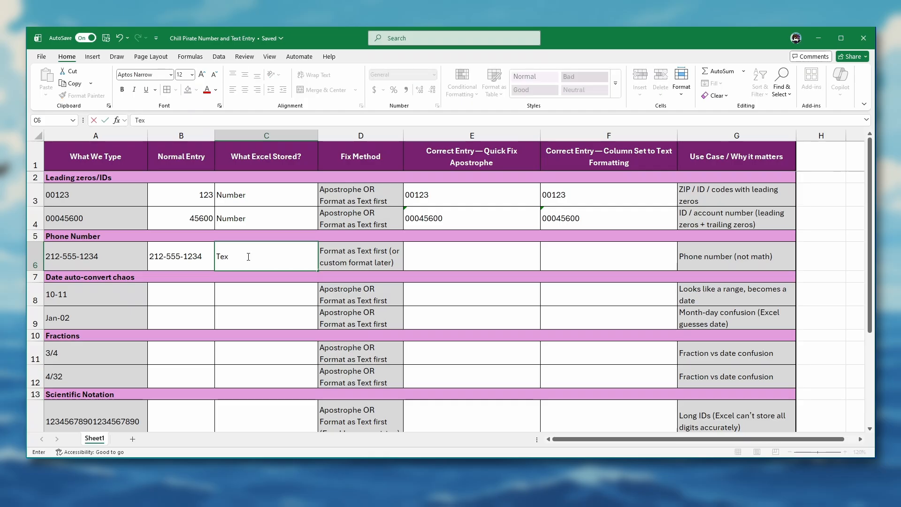
key("Tab")
- Enter the sample phone number from A6 in E6 with a leading apostrophe and check the stored entry
key("Tab")
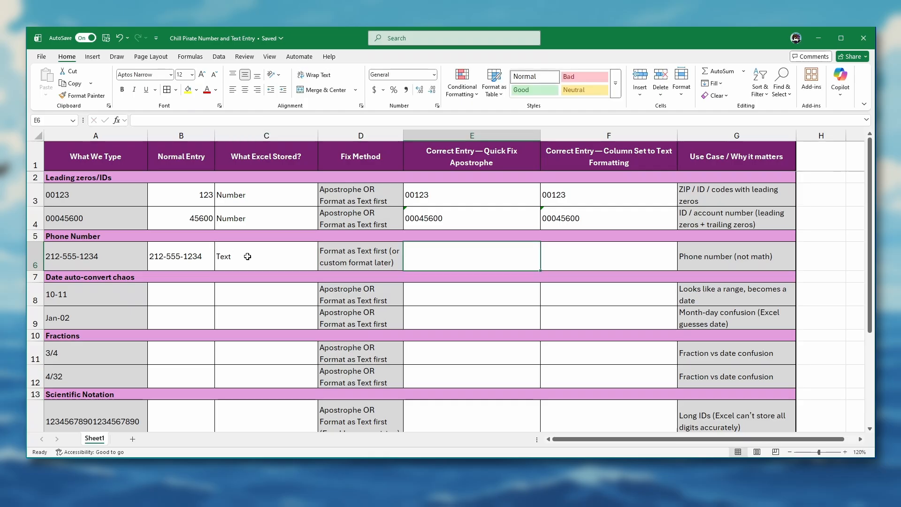
type("'")
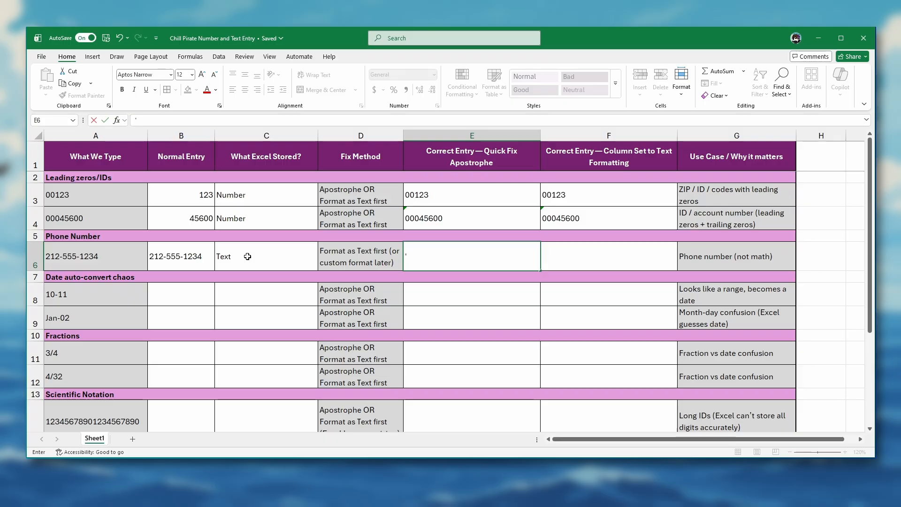
type("212-555-1234")
key("Return")
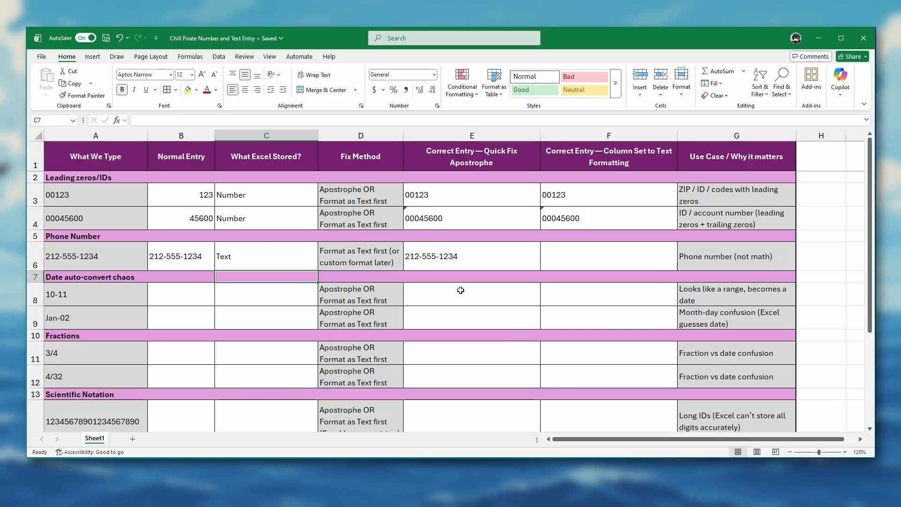
left_click(470, 257)
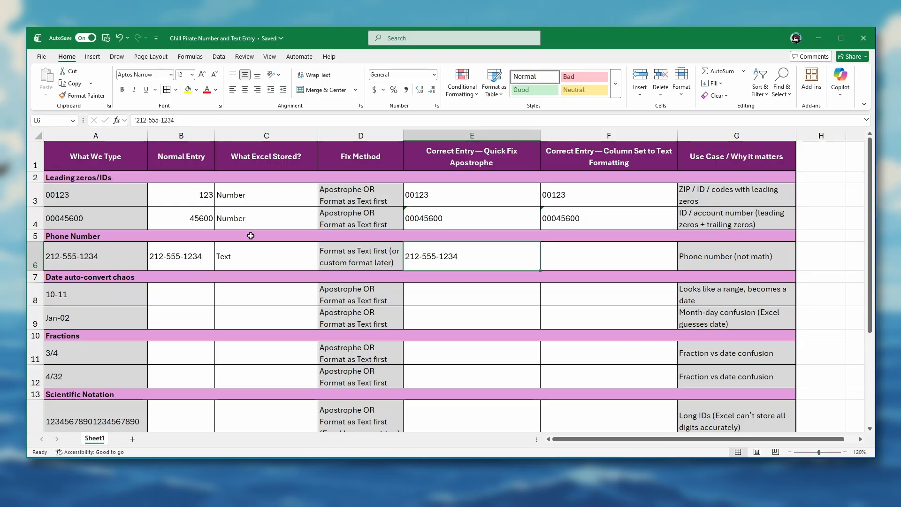
- Format F6 as Text and enter the sample phone number from A6 in it without an apostrophe
left_click(558, 260)
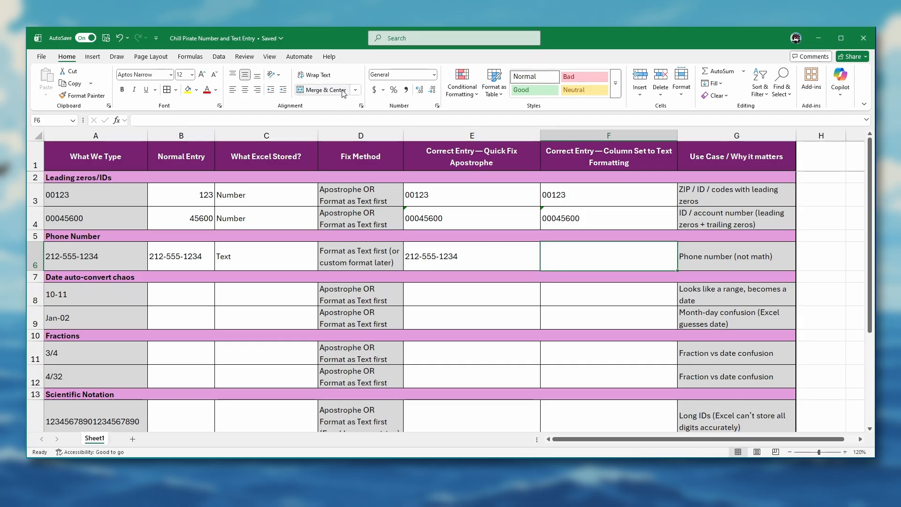
left_click(434, 75)
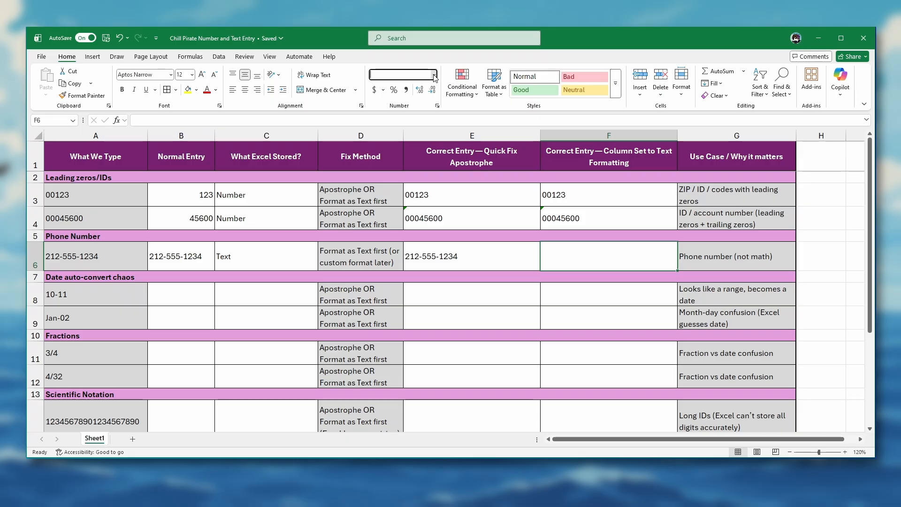
left_click(405, 318)
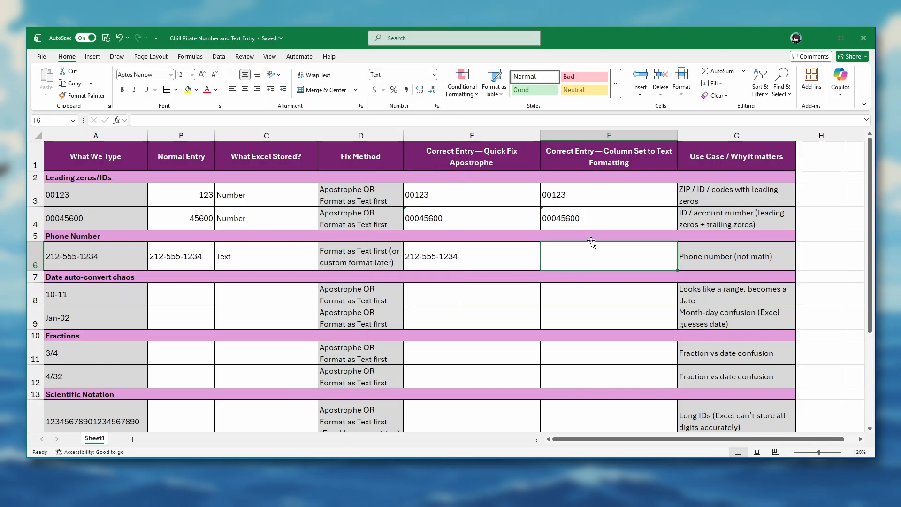
type("212-55")
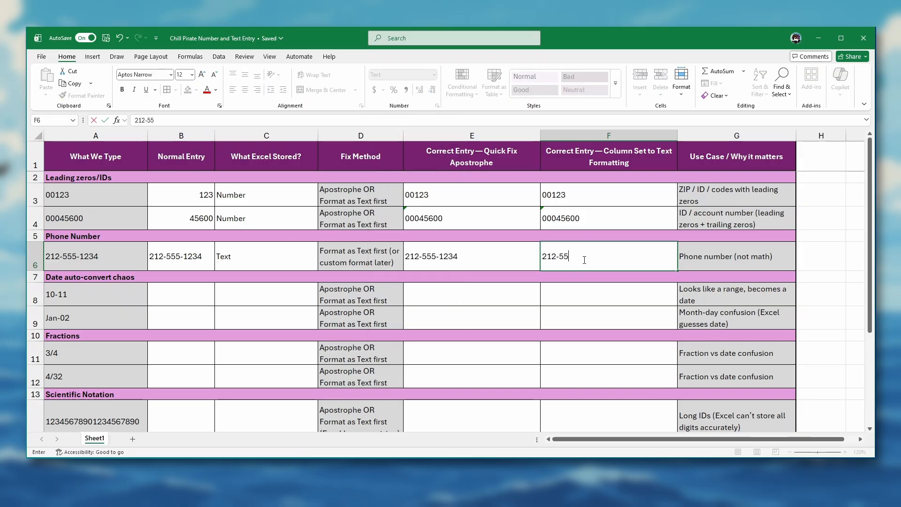
type("5-1234")
key("Return")
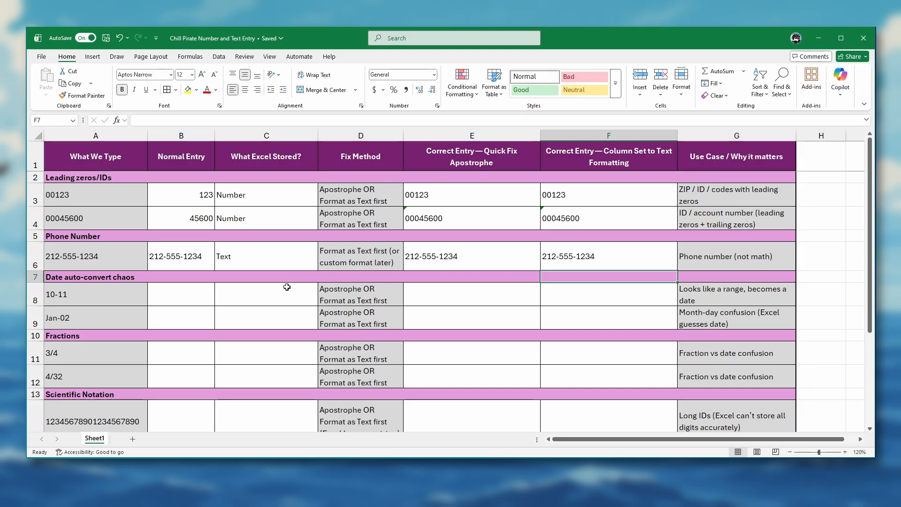
- Enter 10-11 as a plain value in B8, check how it is stored, and record Date in C8
left_click(189, 296)
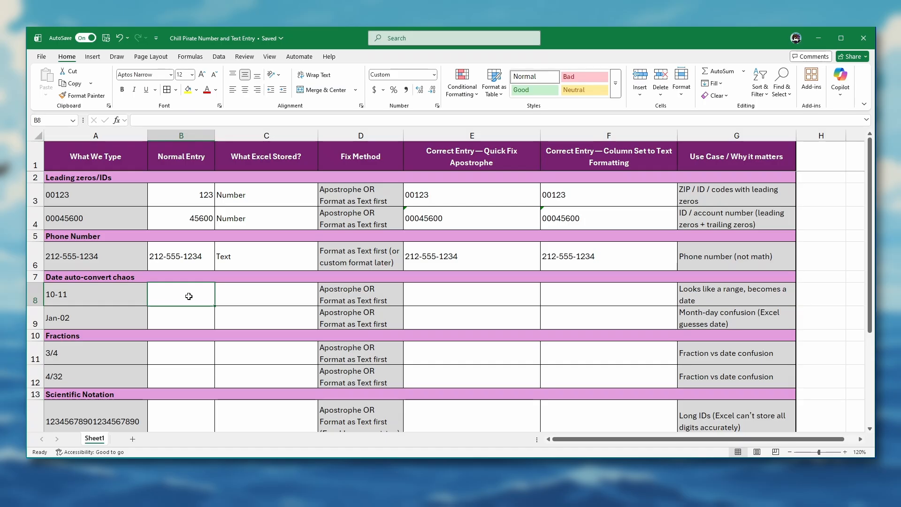
type("10-11")
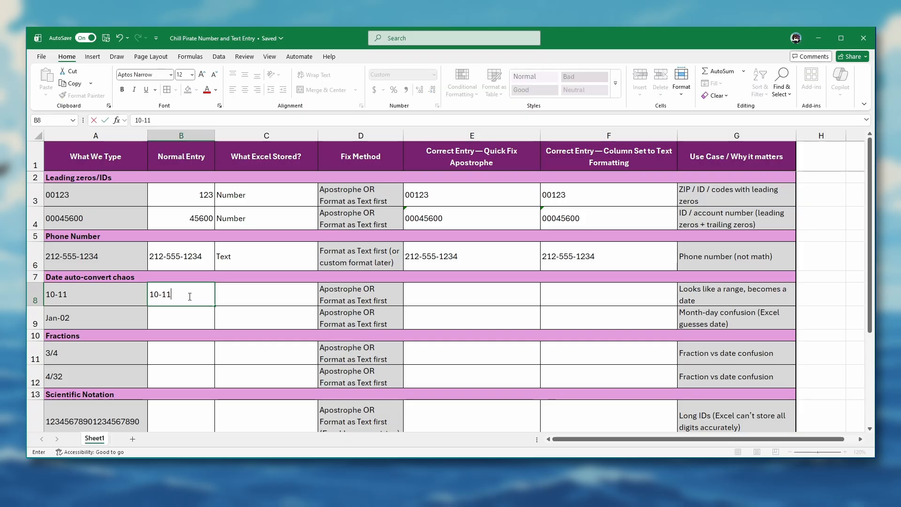
key("Return")
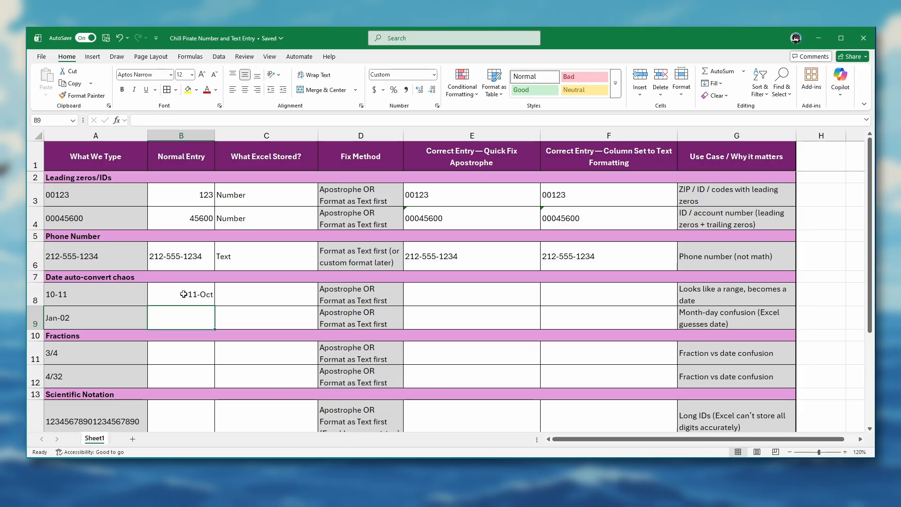
left_click(190, 294)
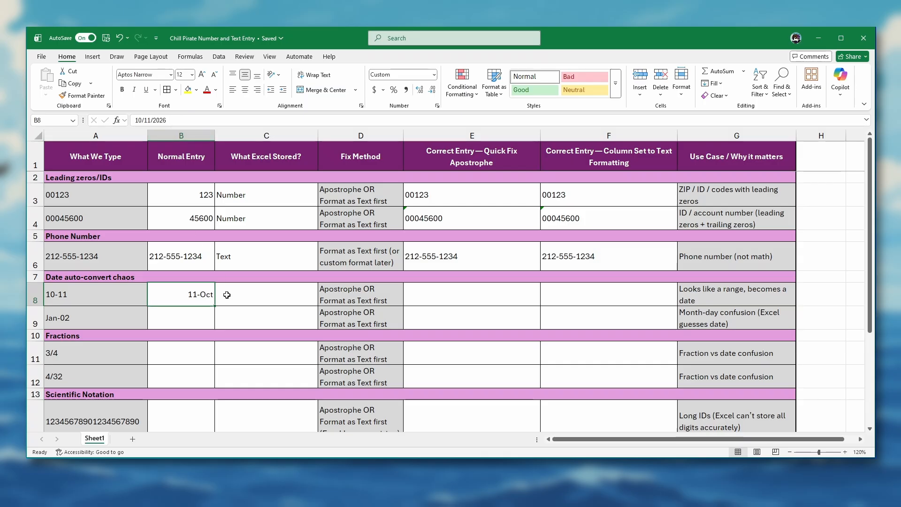
left_click(241, 298)
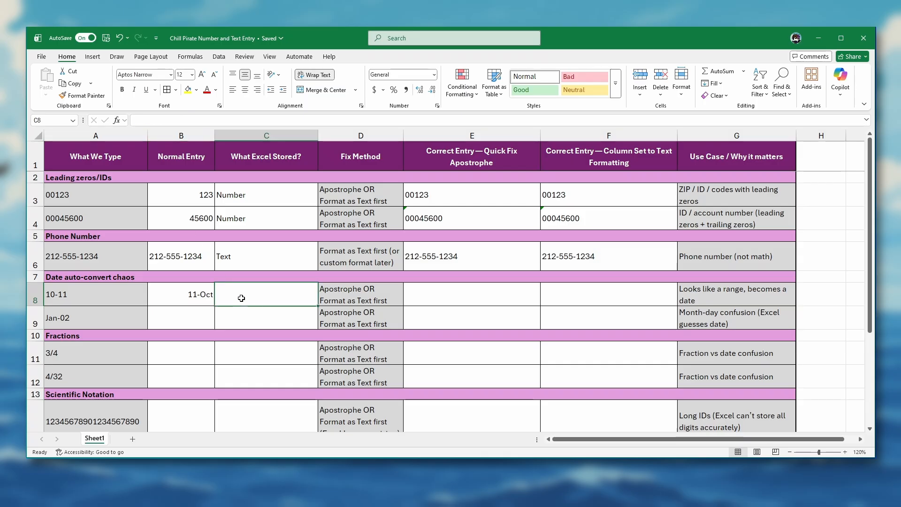
type("Date")
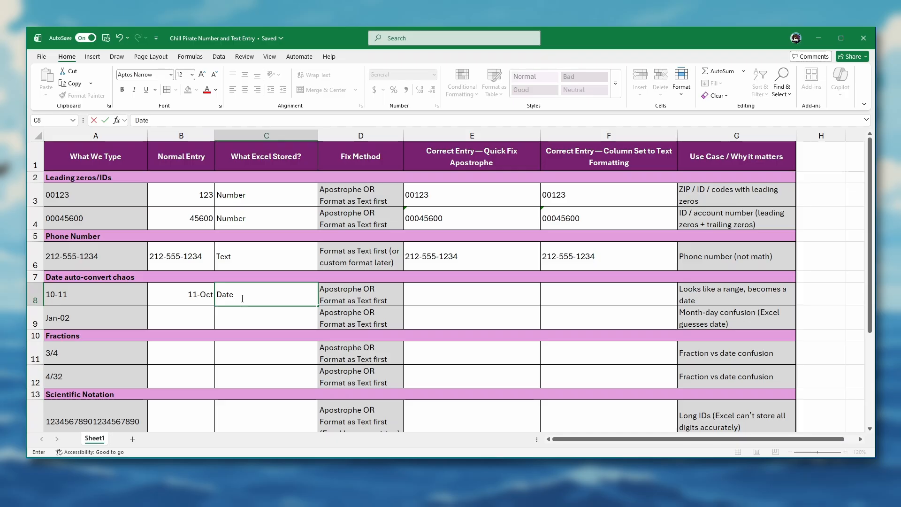
key("Tab")
- Enter 10-11 in E8 with a leading apostrophe
key("Tab")
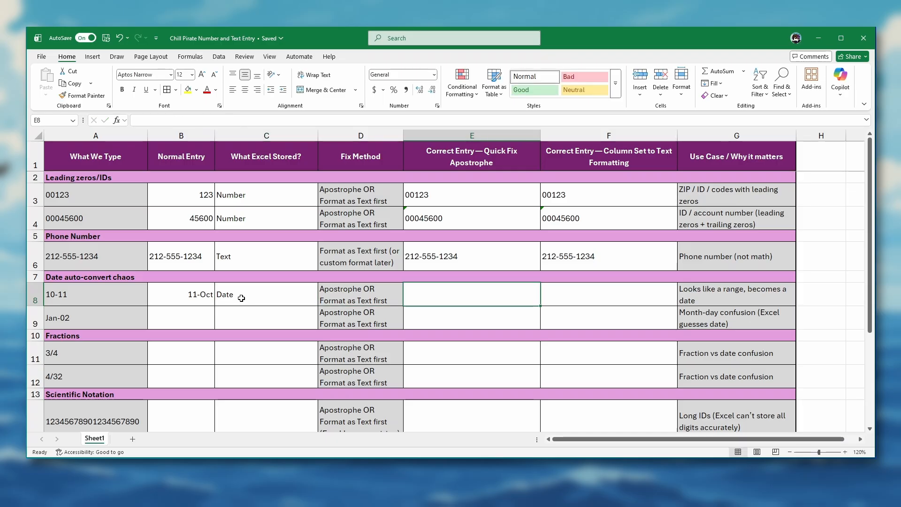
type("'")
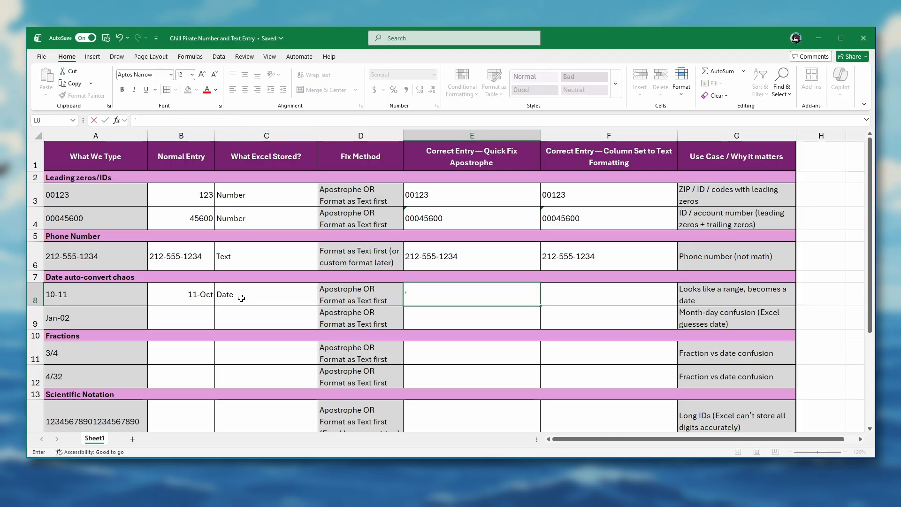
type("10-11")
key("Tab")
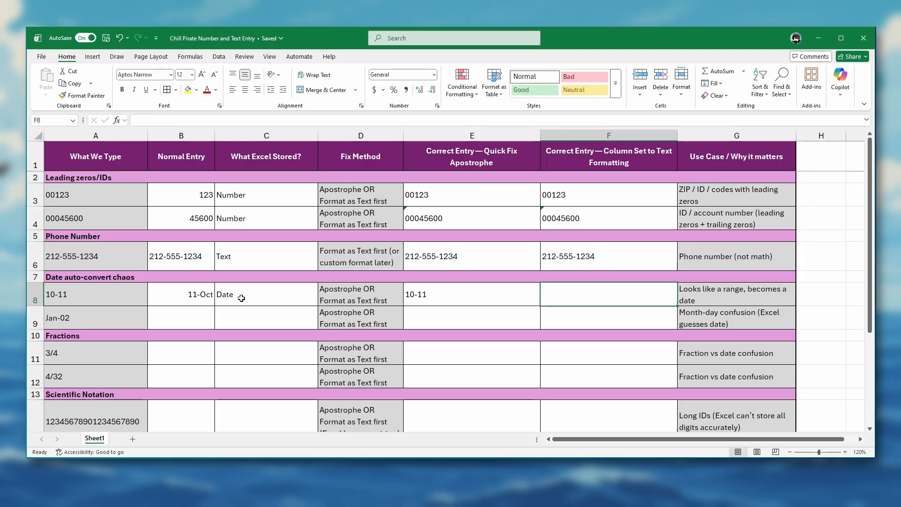
- Format F8 as Text and enter 10-11 in it without an apostrophe
left_click(435, 75)
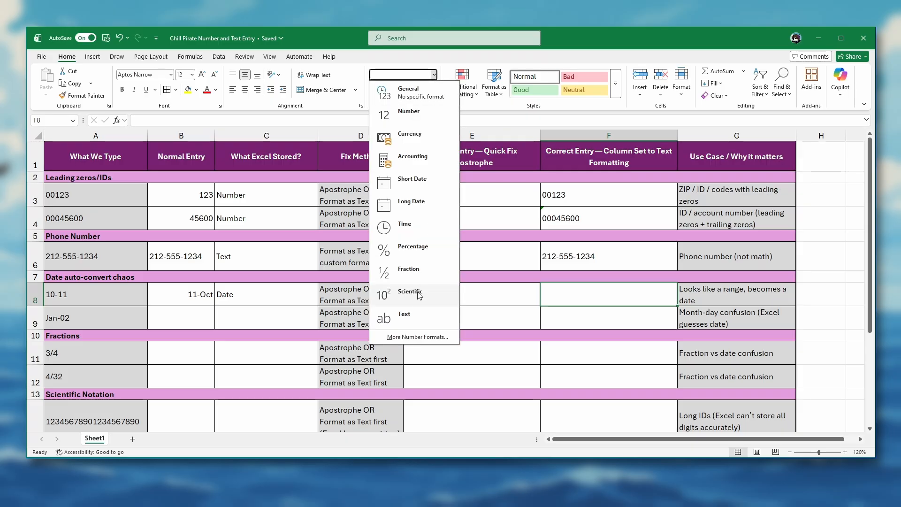
left_click(414, 315)
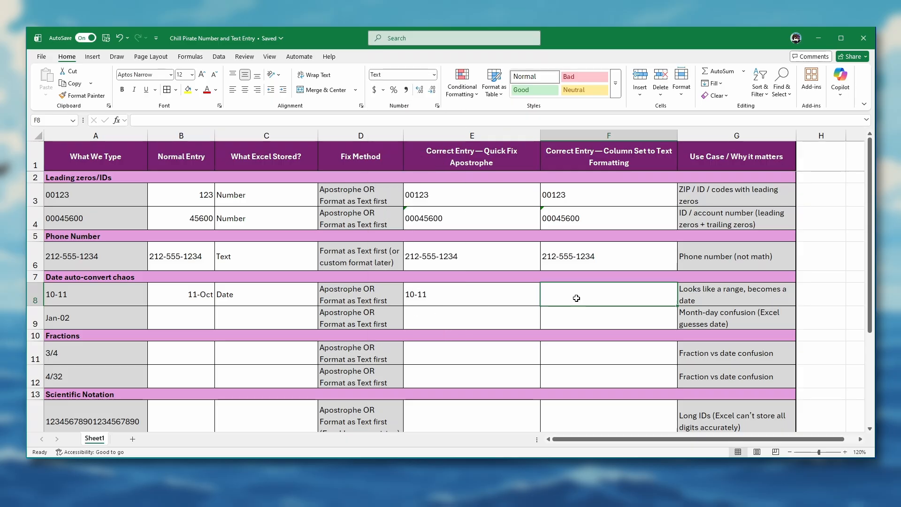
type("10-11")
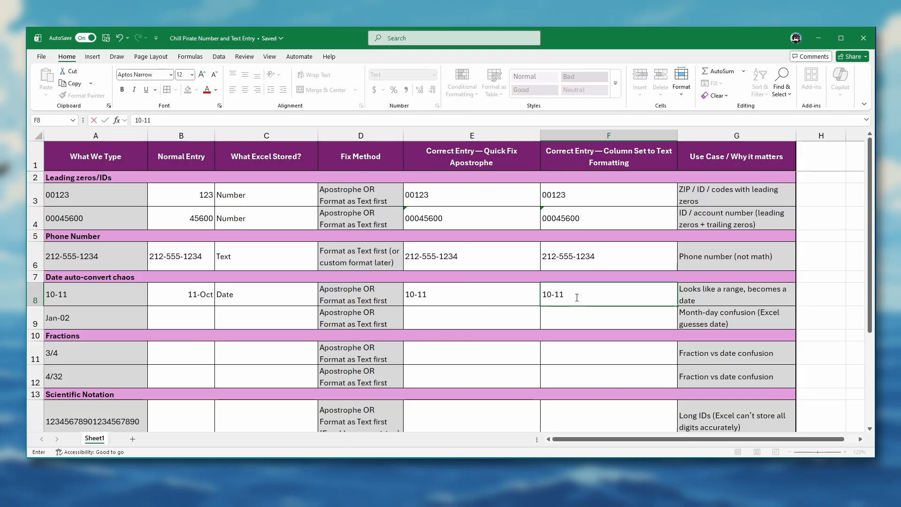
key("Return")
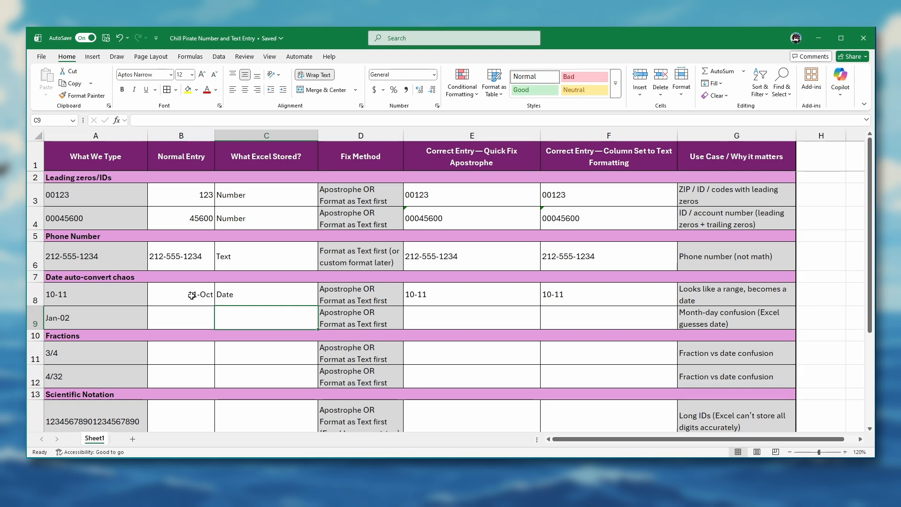
- Enter Jan-02 as a plain value in B9 and record "Date, but wrong year" in C9
left_click(192, 319)
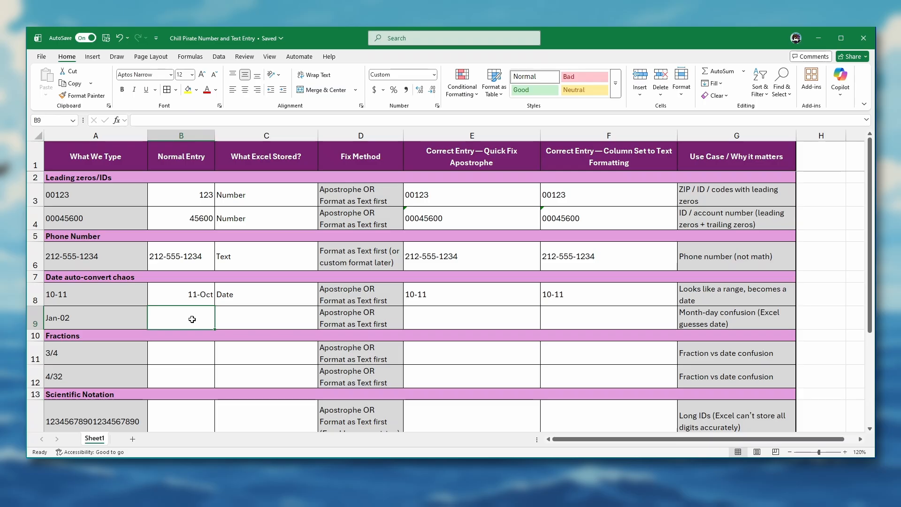
type("Jan")
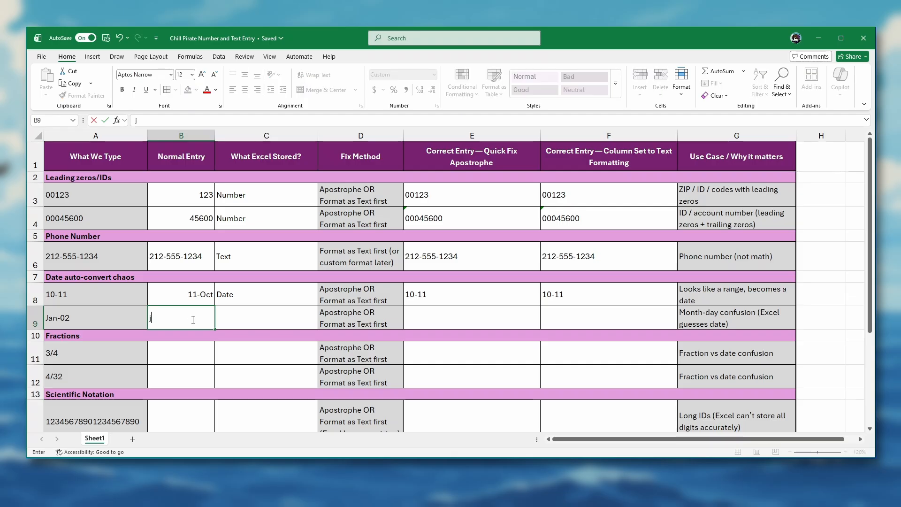
type("-02")
key("ctrl+Return")
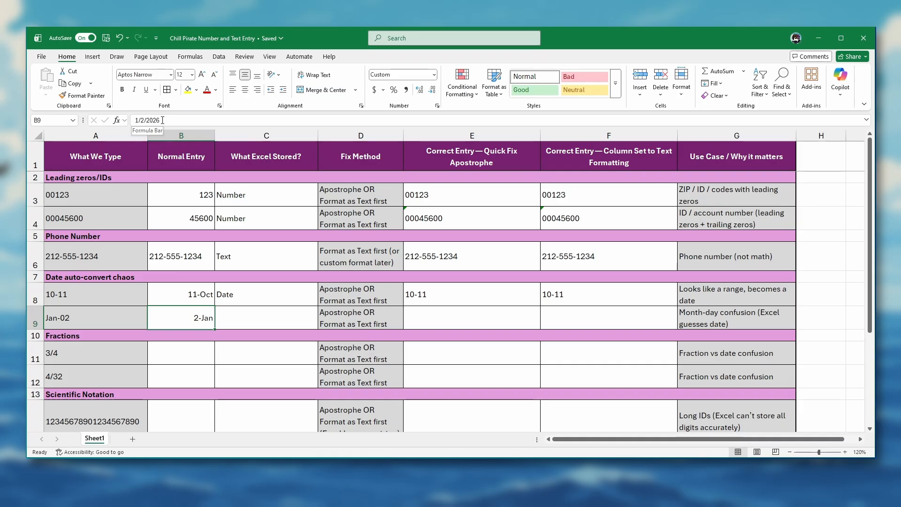
key("Right")
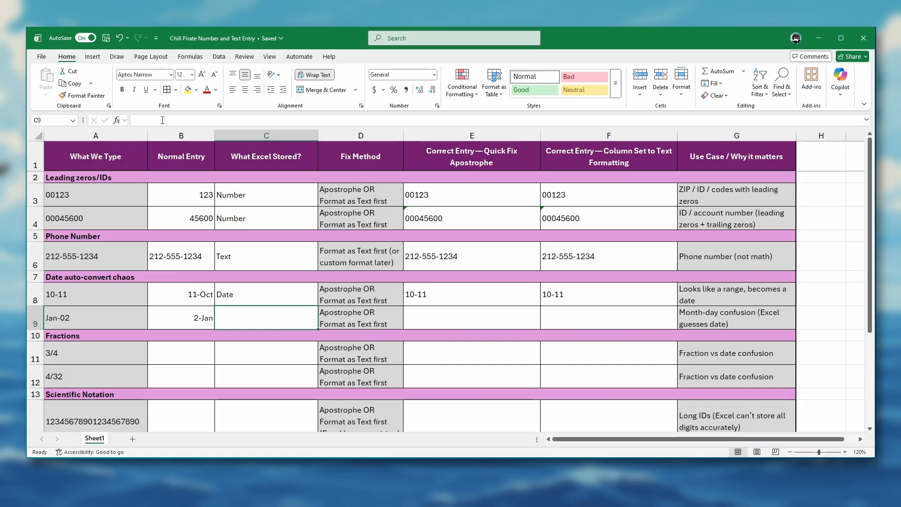
type("Date, b")
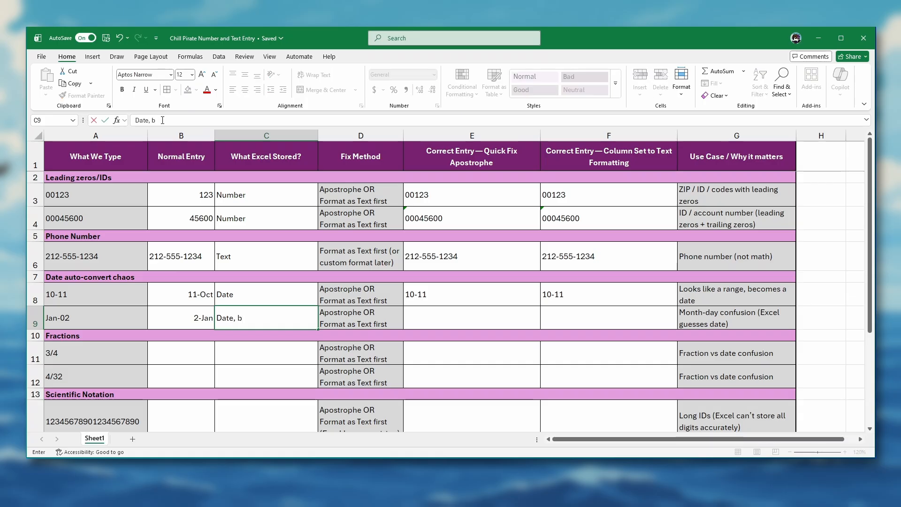
type("ut wrong year")
key("Tab")
- Enter Jan-02 in E9 with a leading apostrophe and check the stored entry
key("Tab")
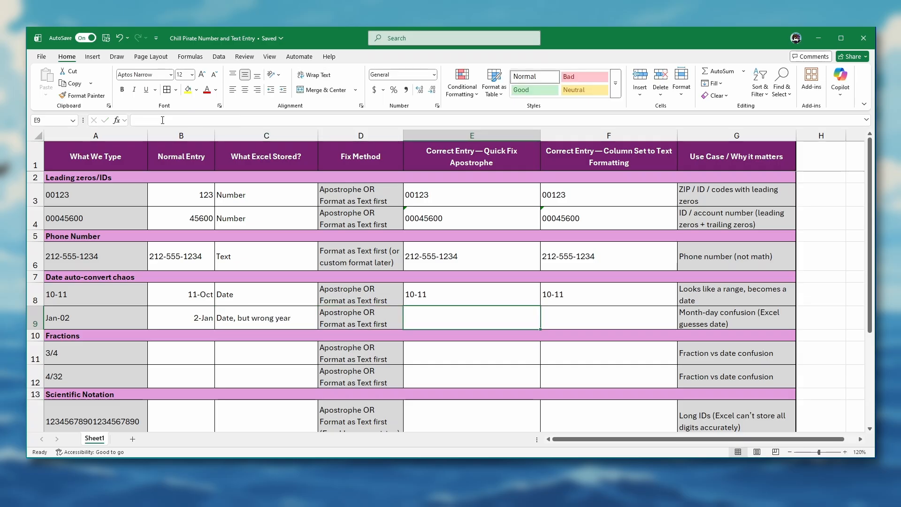
type("'Jan")
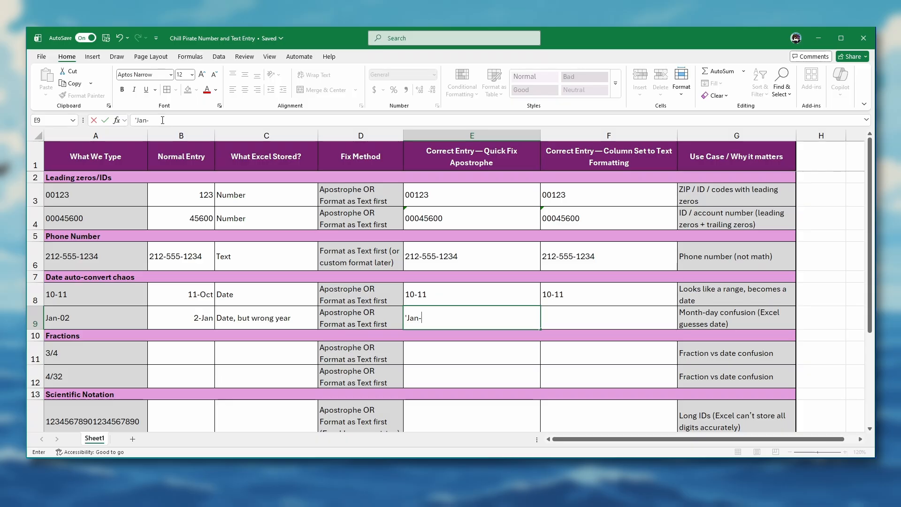
type("-02")
key("Return")
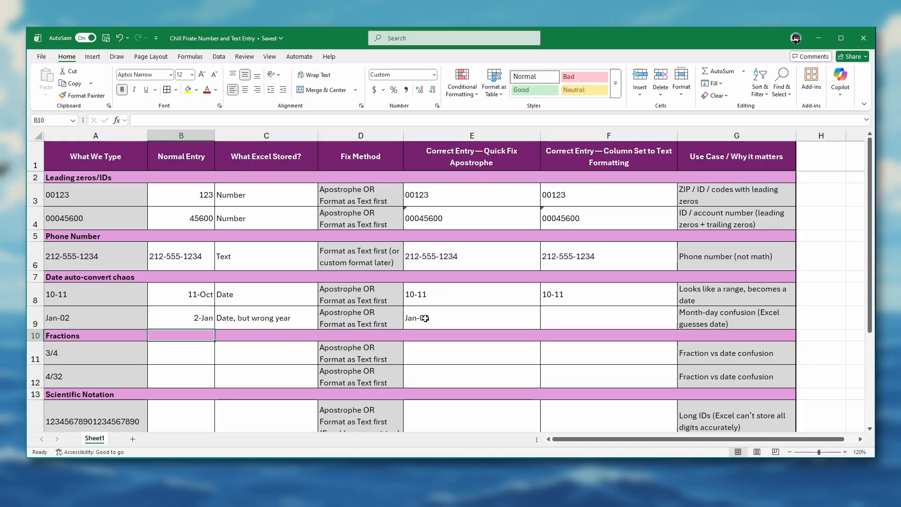
left_click(567, 320)
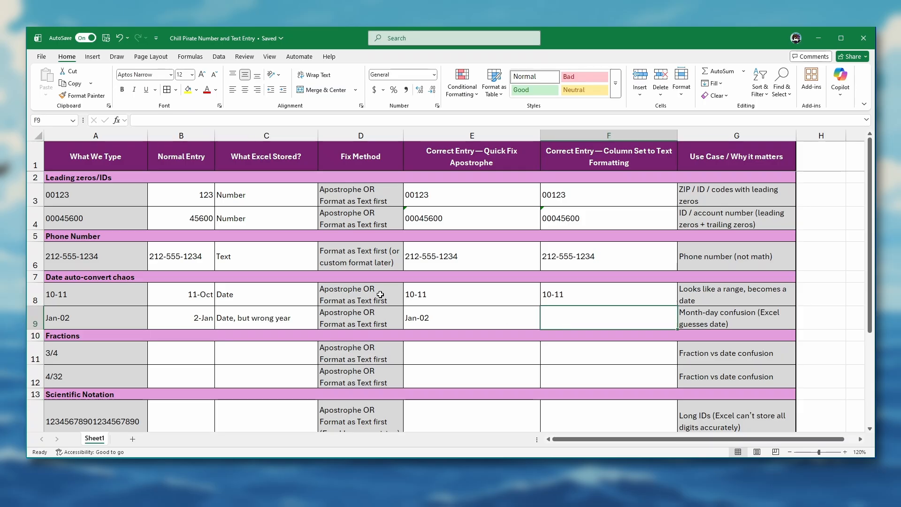
left_click(420, 321)
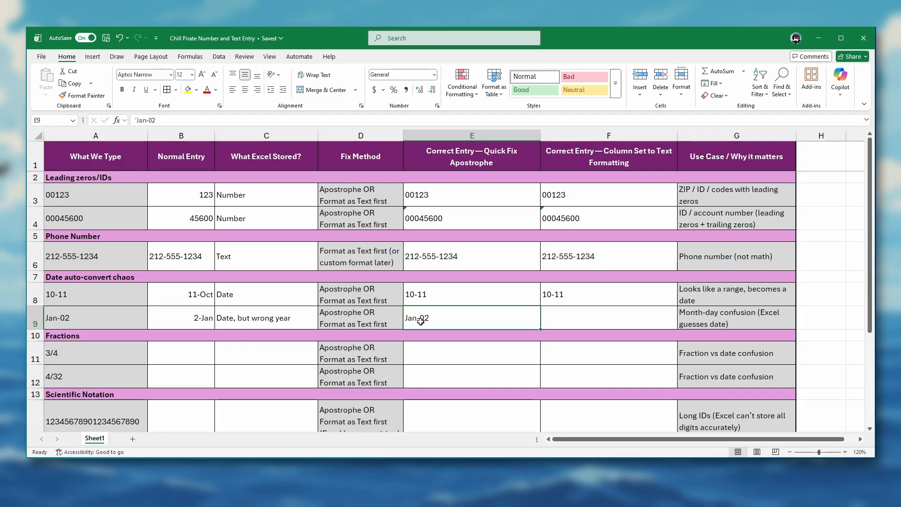
- Format F9 as Text and enter Jan-02 in it without an apostrophe
left_click(548, 324)
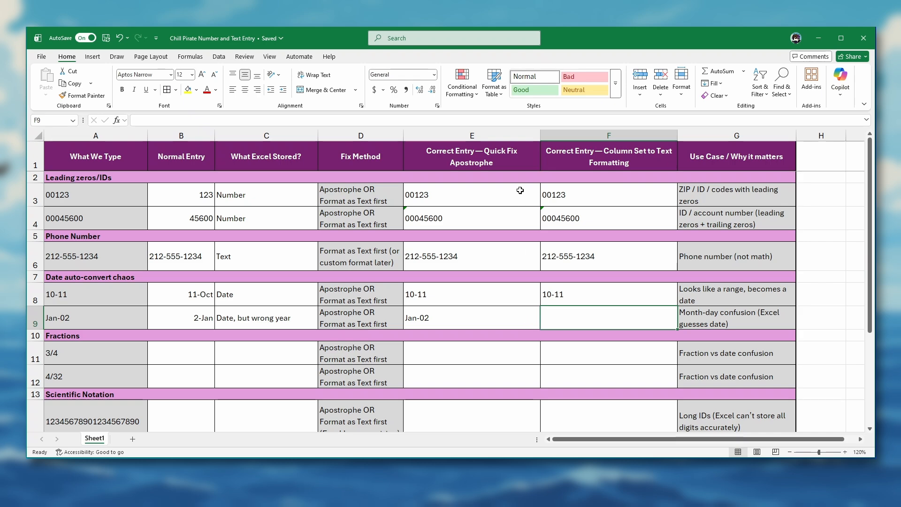
left_click(434, 75)
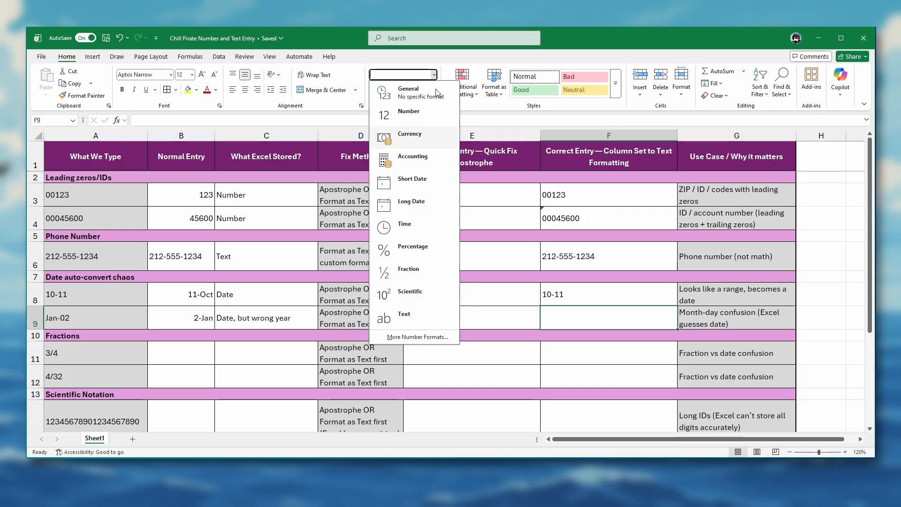
left_click(404, 315)
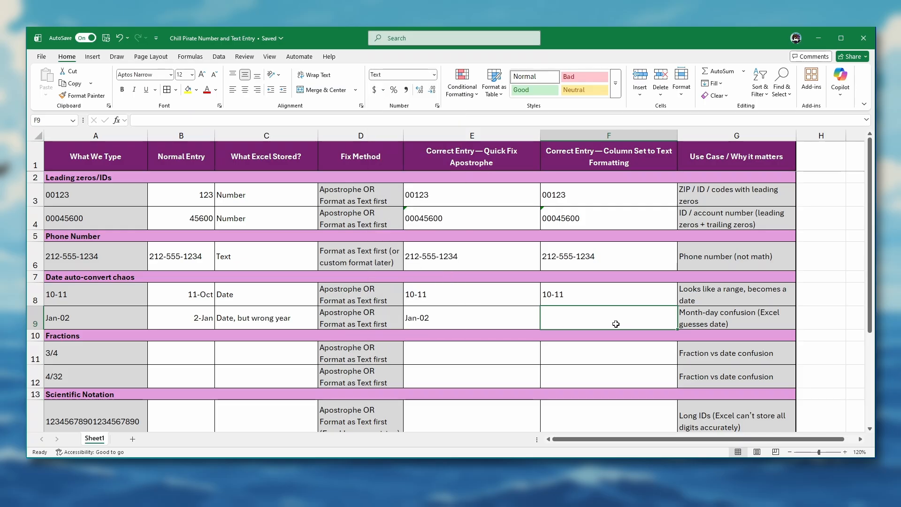
type("Jan-02")
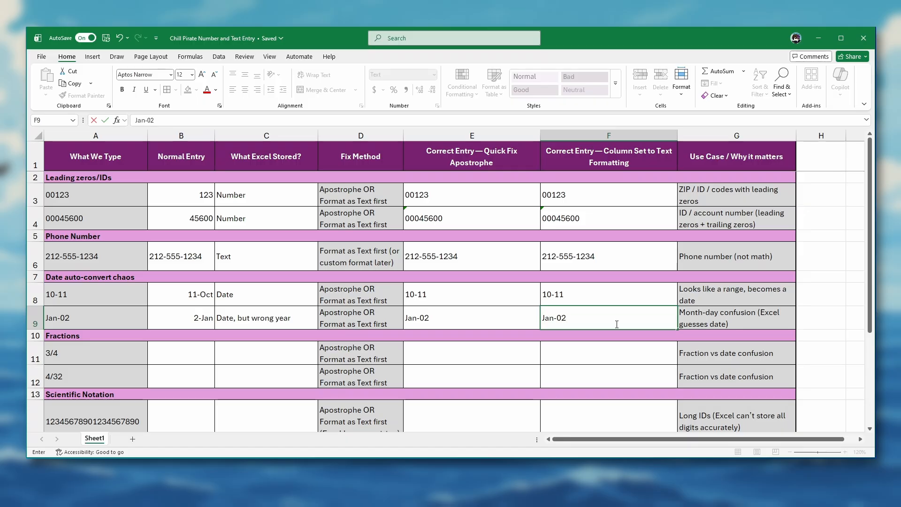
key("Return")
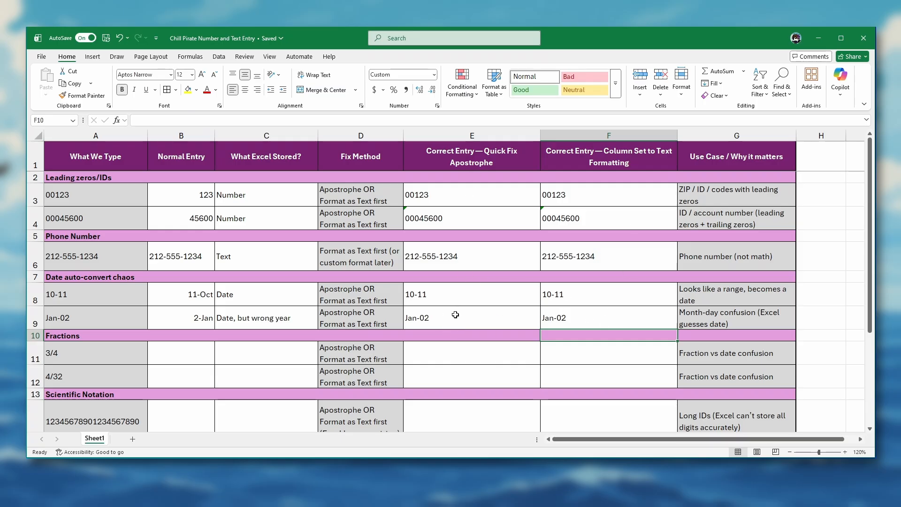
- Enter 3/4 as a plain value in B11, check how it is stored, and record "Date" in C11
left_click(178, 354)
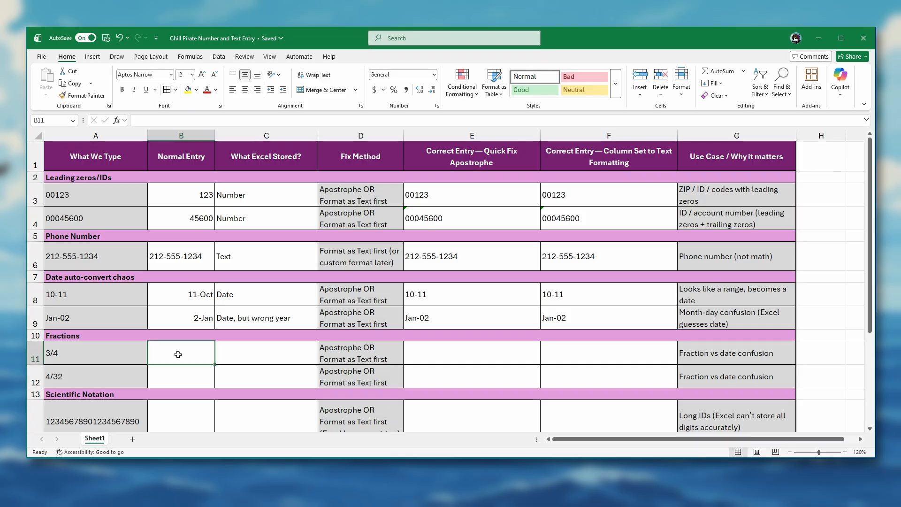
type("3/4")
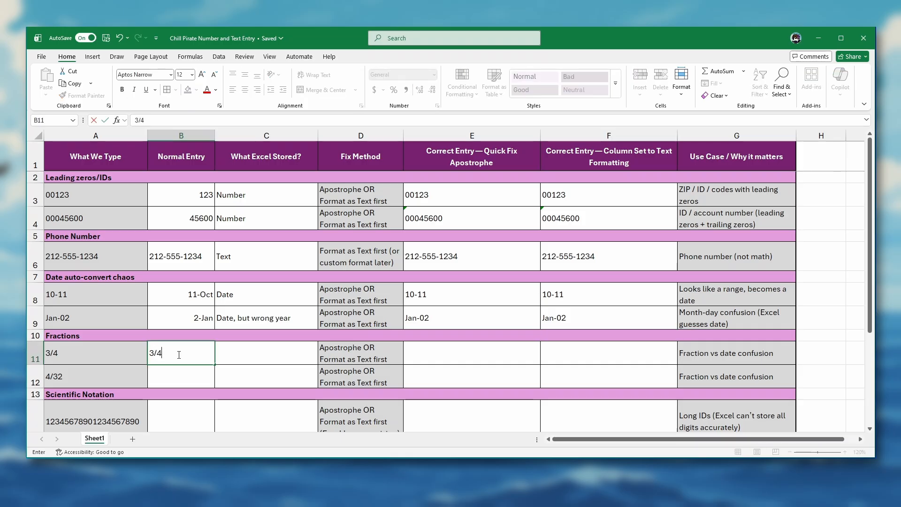
key("Tab")
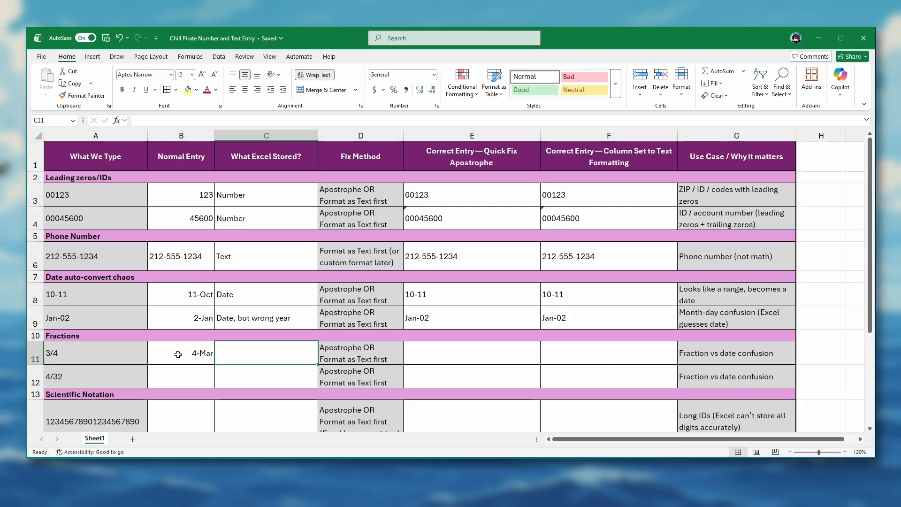
left_click(178, 354)
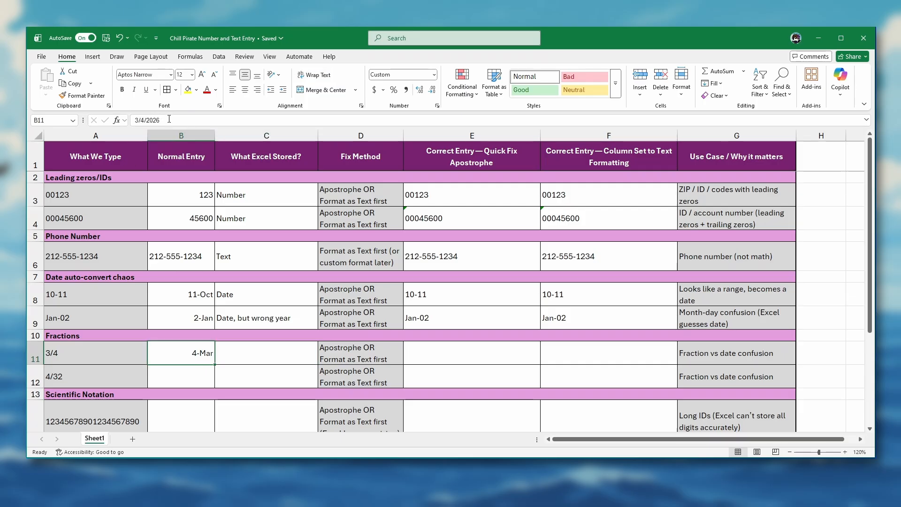
left_click(251, 352)
type("Date")
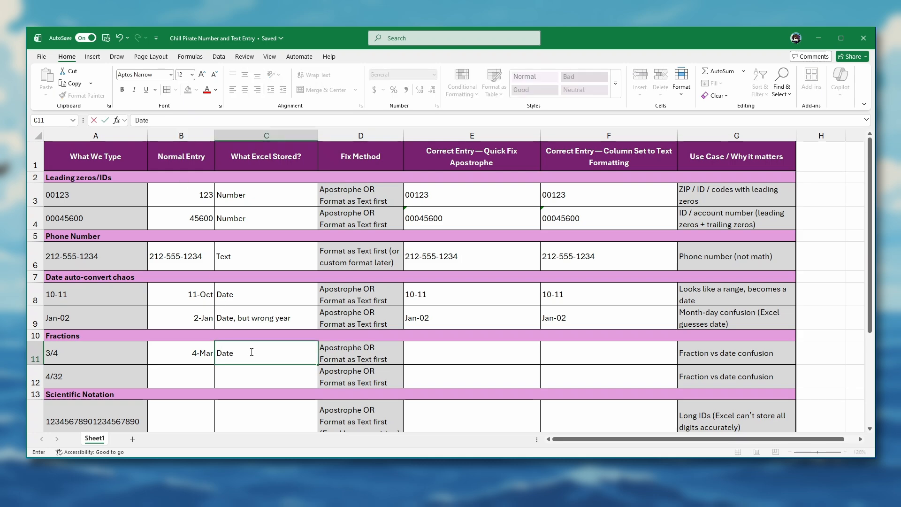
key("Tab")
- Enter 3/4 in E11 with a leading apostrophe
key("Tab")
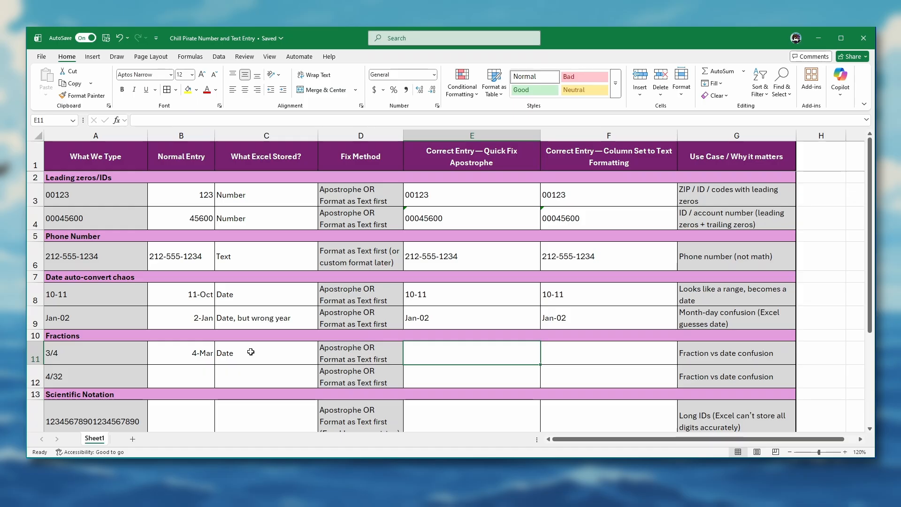
type("'")
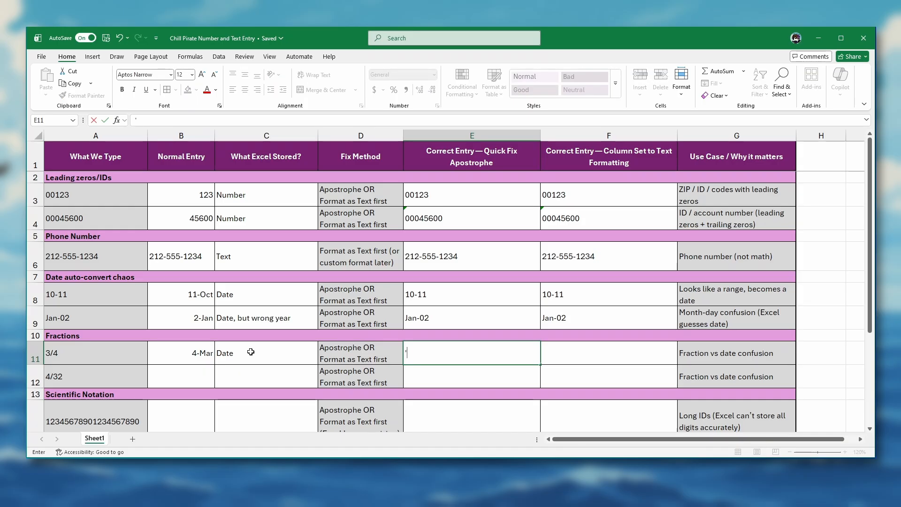
type("3/")
type("4")
key("Tab")
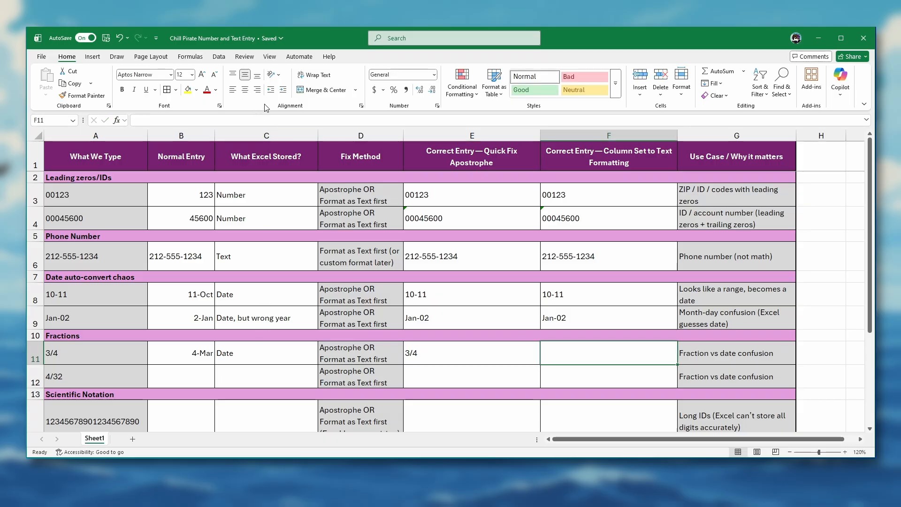
- Format F11 as Text and enter 3/4 in it without an apostrophe
left_click(434, 76)
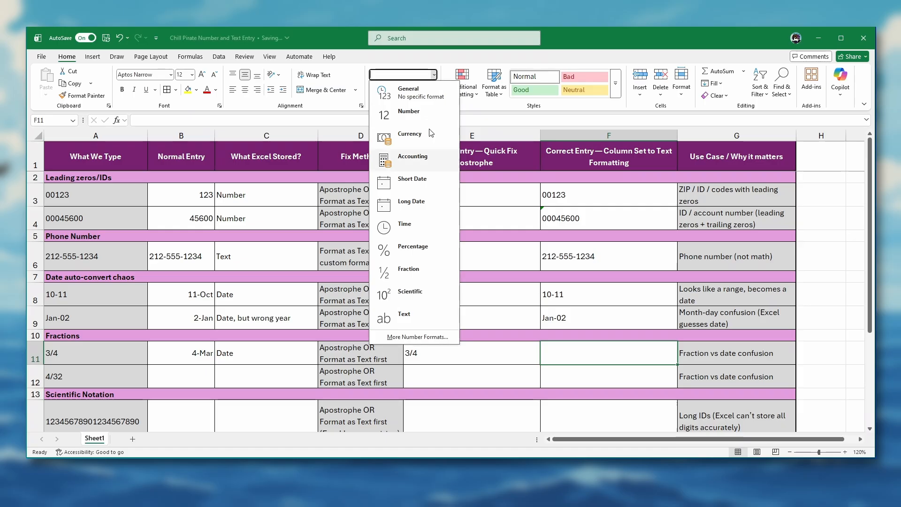
left_click(403, 318)
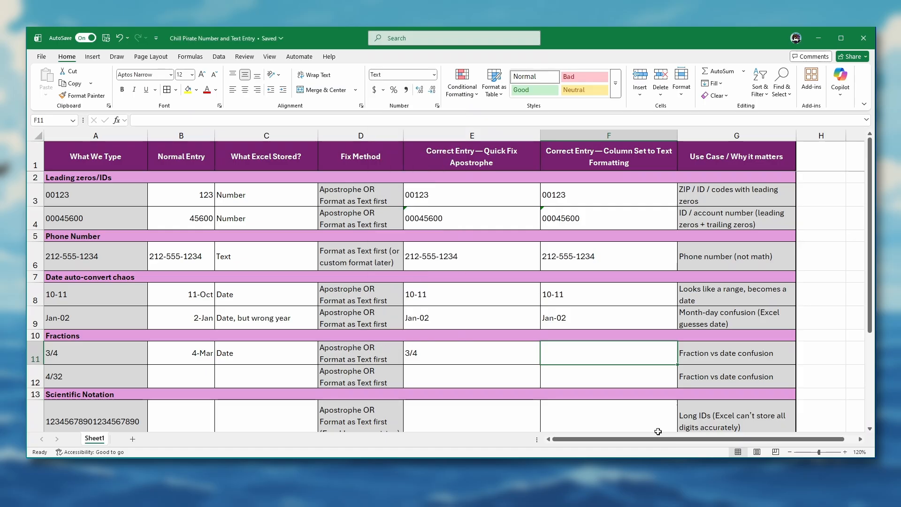
type("3/4")
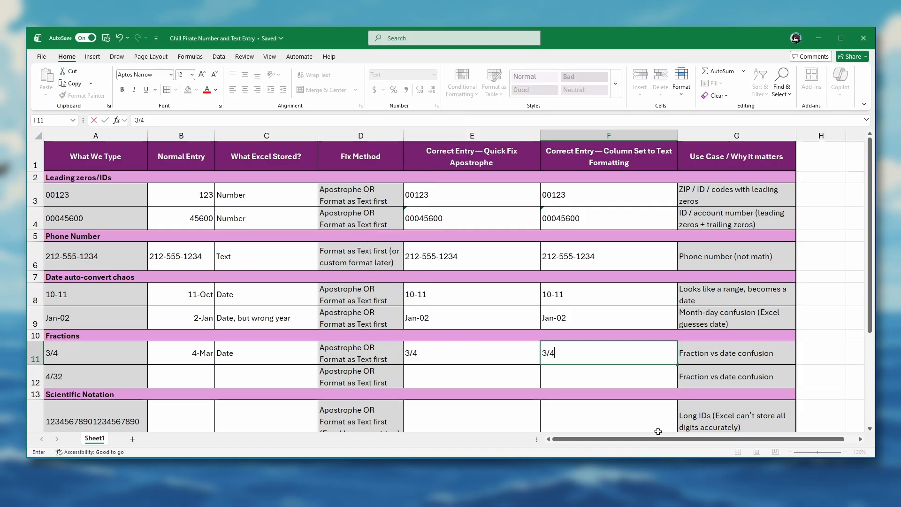
key("Return")
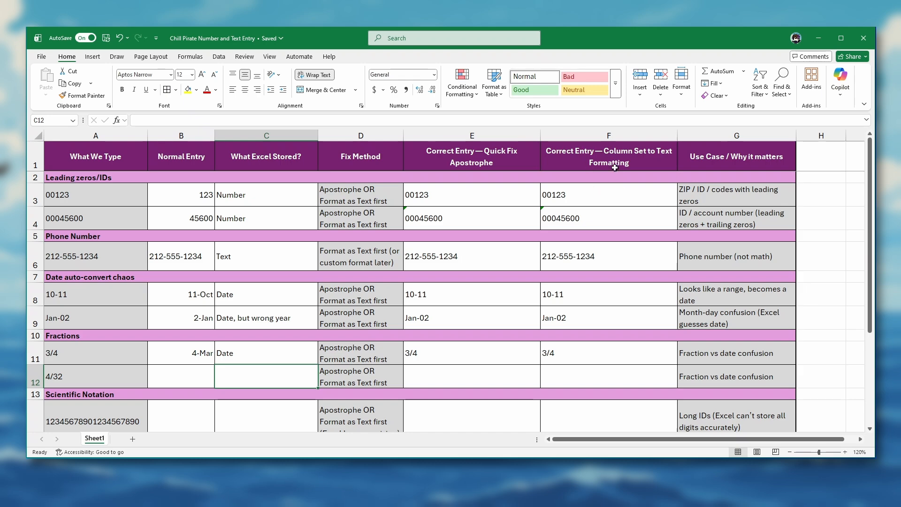
- Apply the Text number format to the whole of column F
left_click(632, 137)
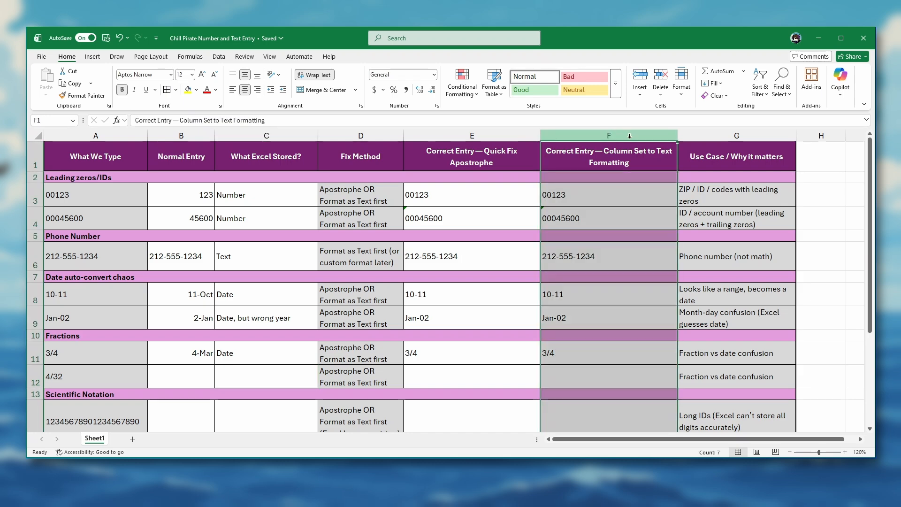
left_click(434, 74)
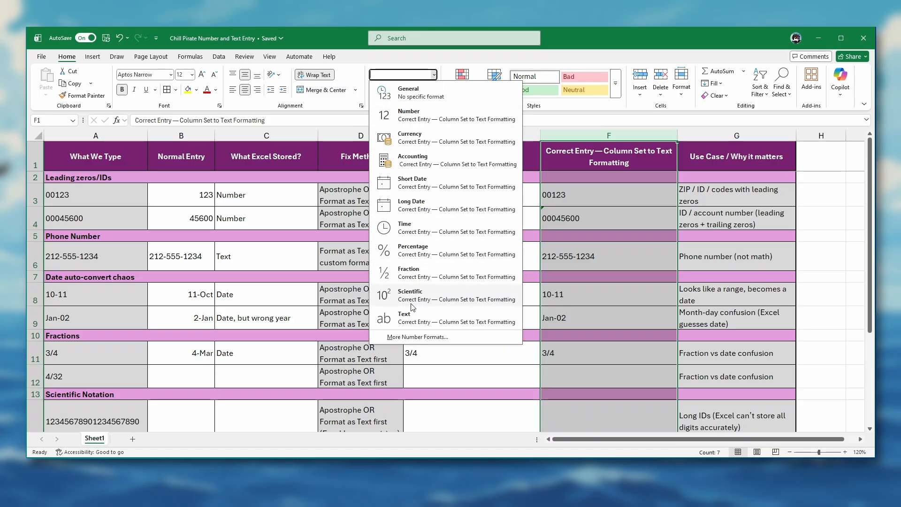
left_click(411, 324)
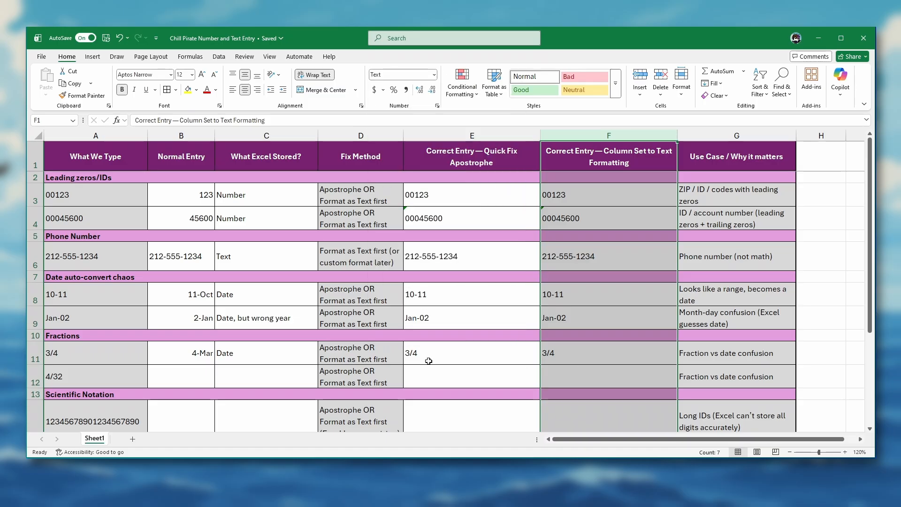
- Enter 4/32 as a plain value in B12, check how it is stored, and record "Date" in C12
left_click(195, 377)
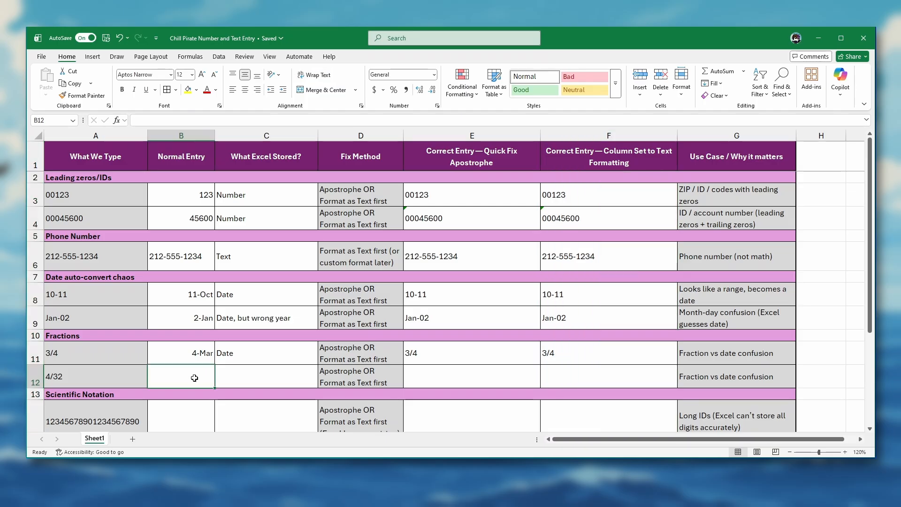
type("4/")
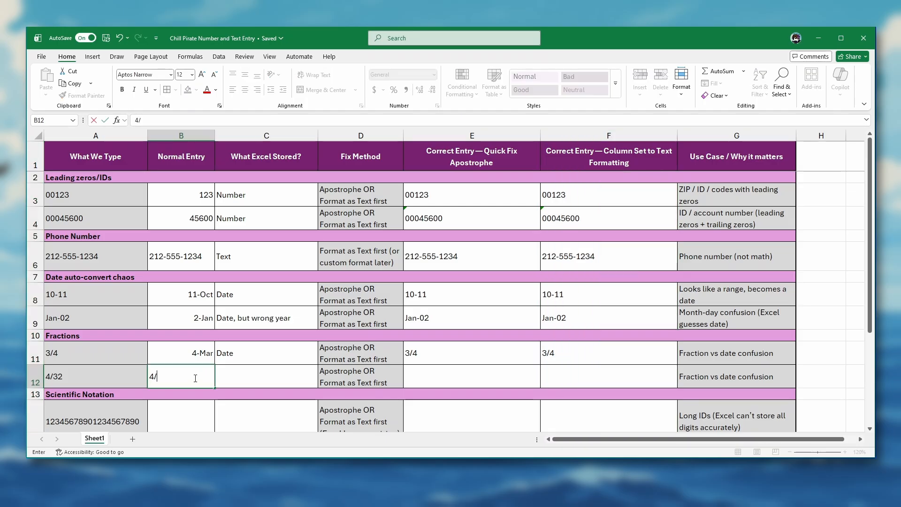
type("32")
key("Return")
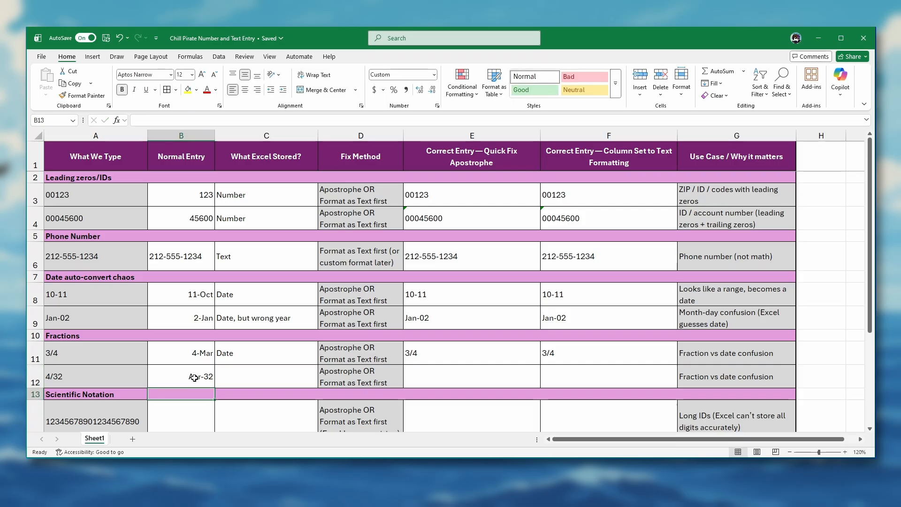
left_click(192, 377)
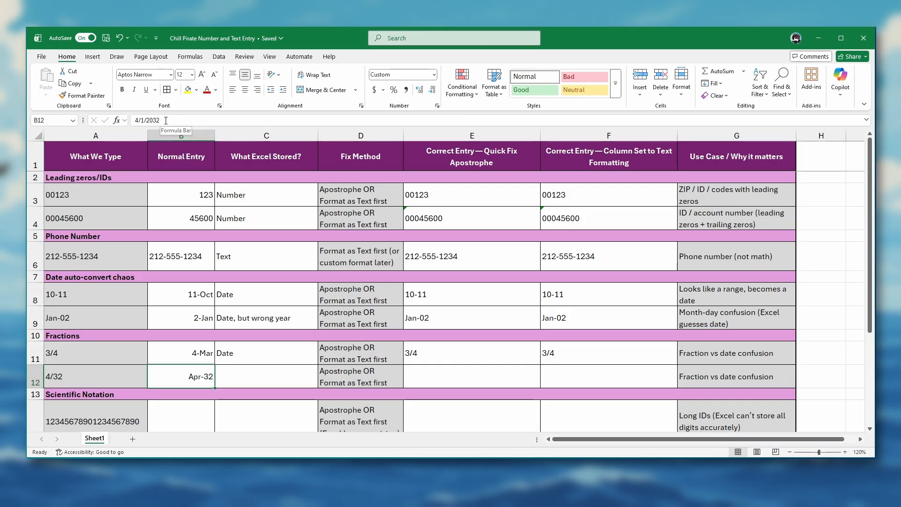
left_click(262, 379)
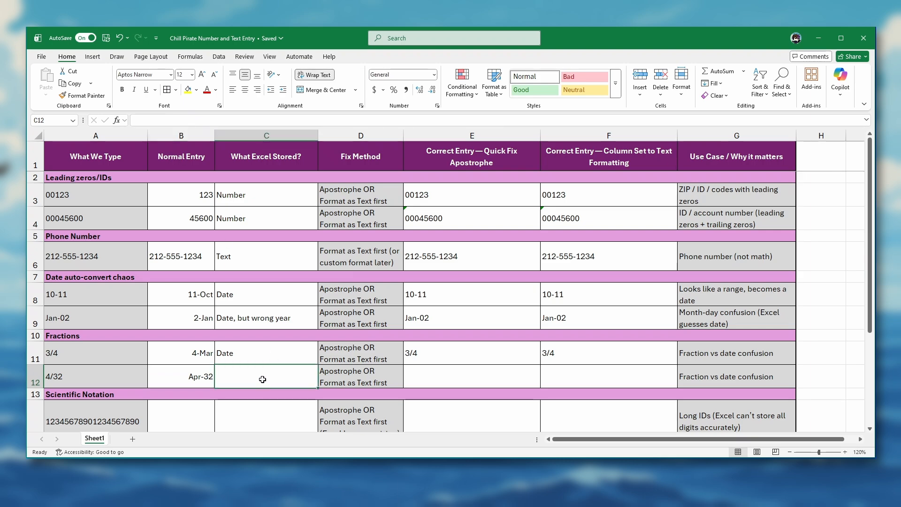
type("Date")
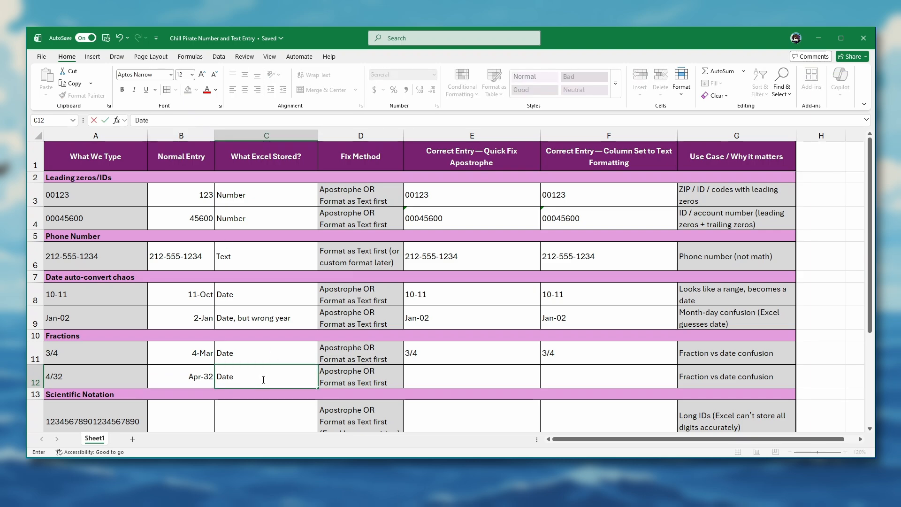
key("Tab")
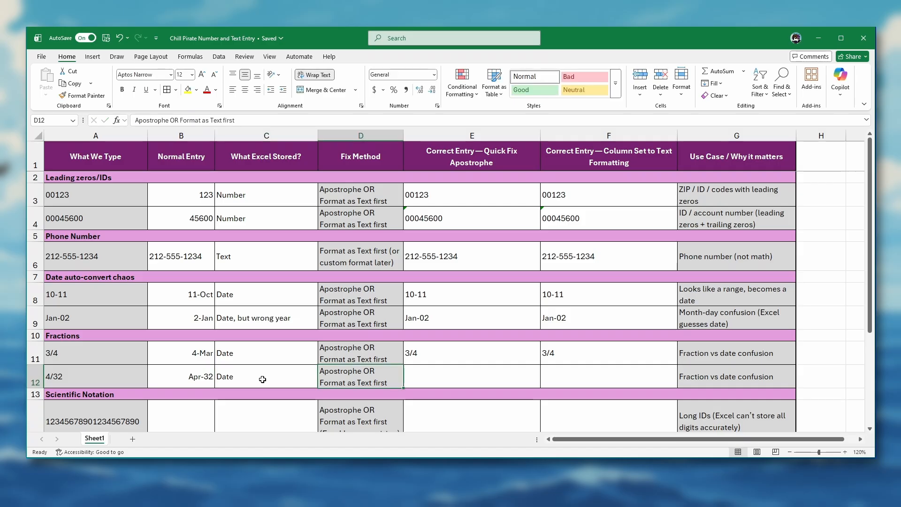
- Enter 4/32 in E12 with a leading apostrophe and in F12 without one
key("Tab")
type("'")
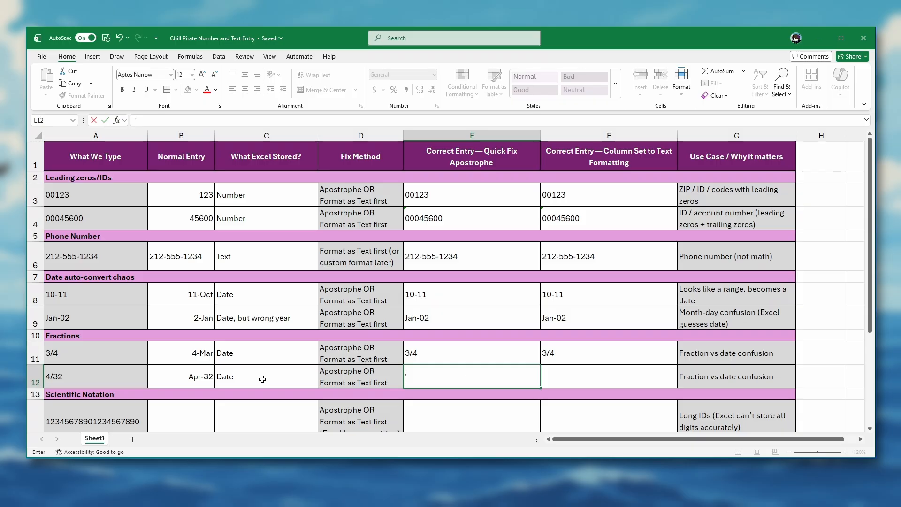
type("4/32")
key("Tab")
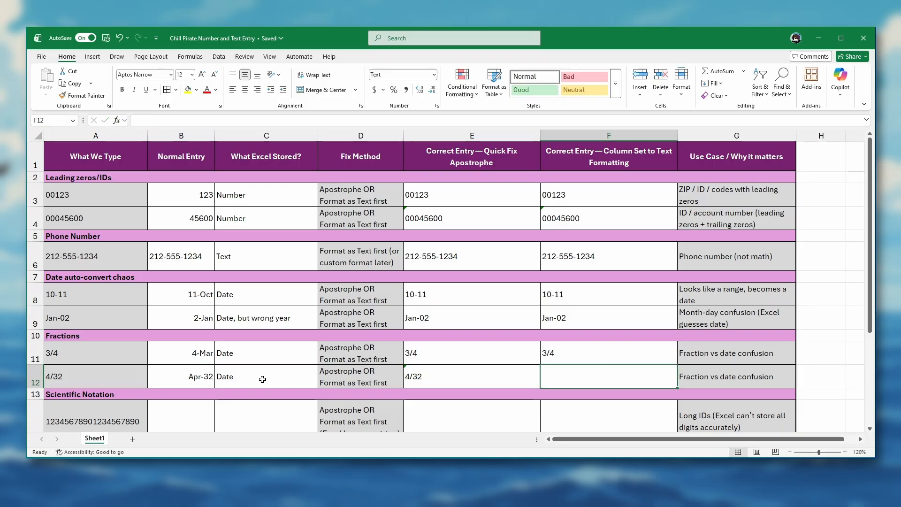
type("4")
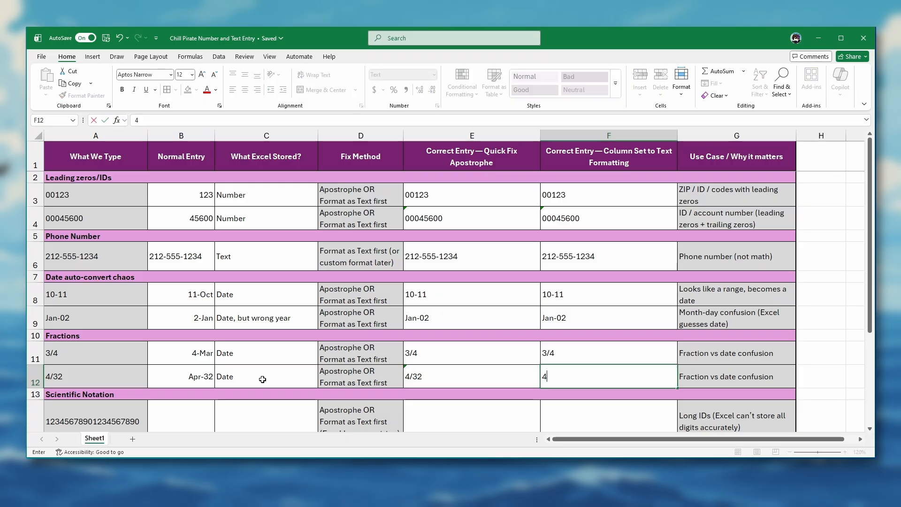
type("/32")
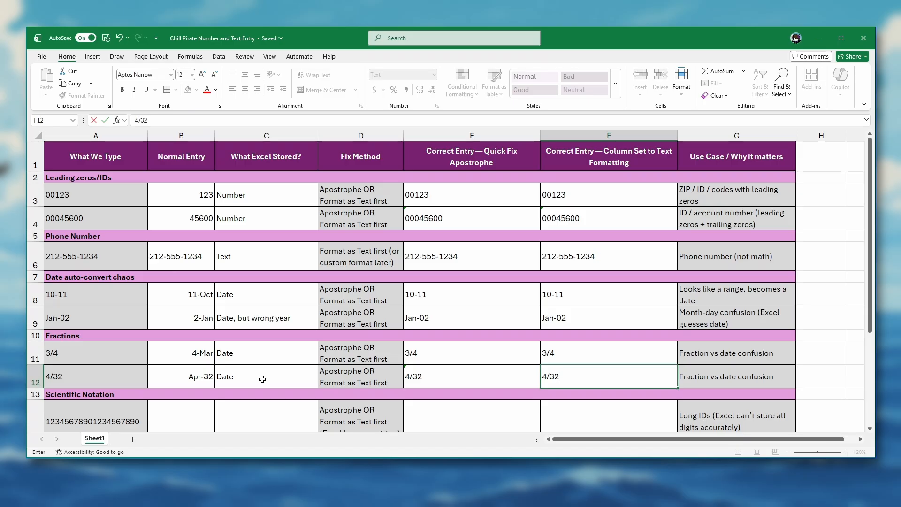
left_click(263, 394)
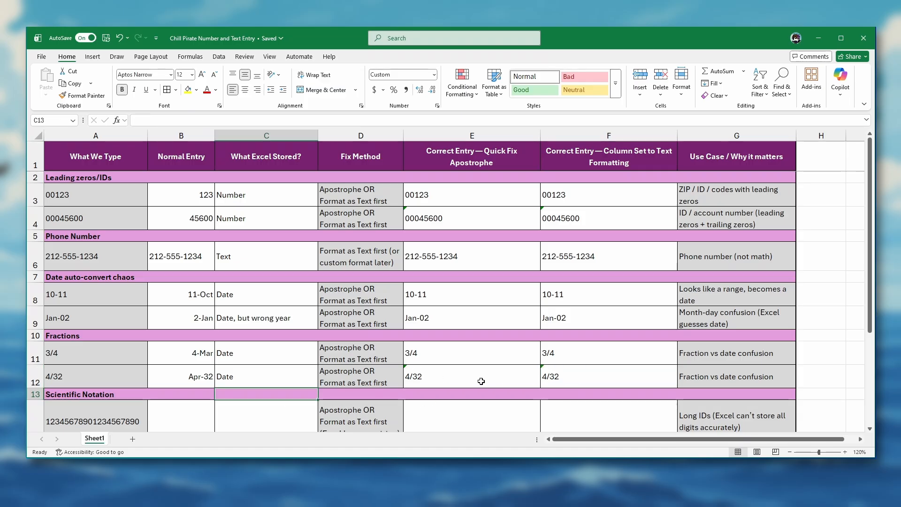
- Ignore the two-digit-year text date error on E12
left_click(419, 377)
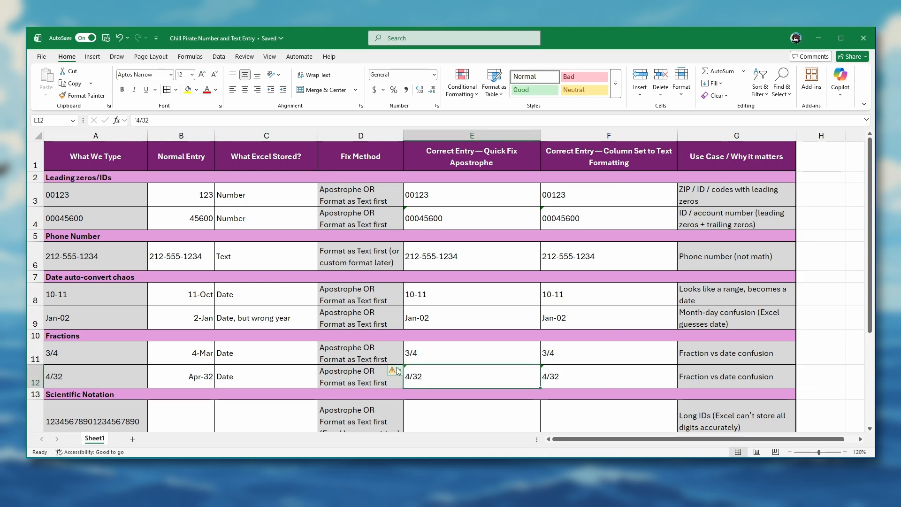
left_click(399, 371)
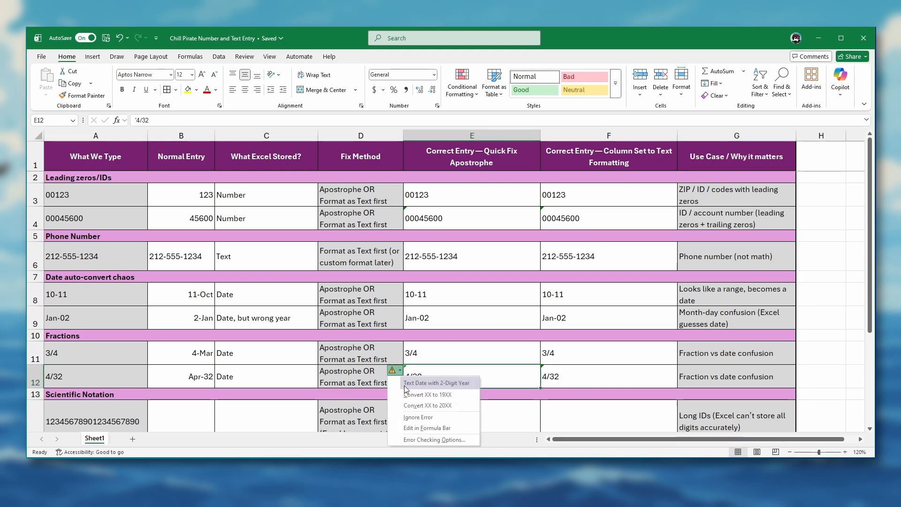
left_click(432, 419)
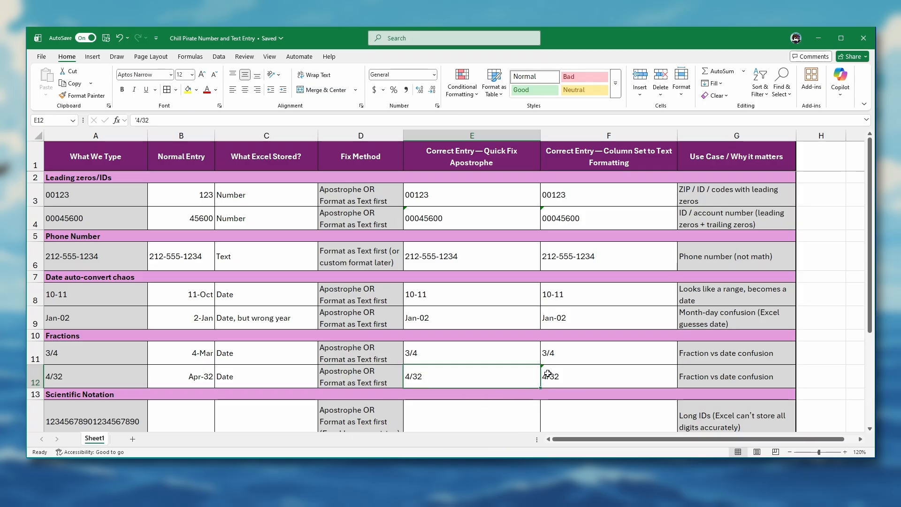
scroll(263, 401, "down", 2)
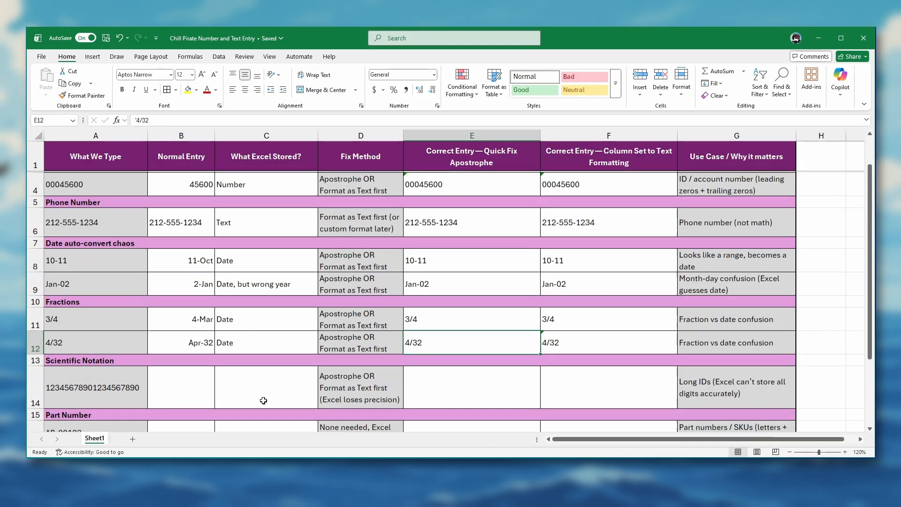
scroll(263, 400, "down", 1)
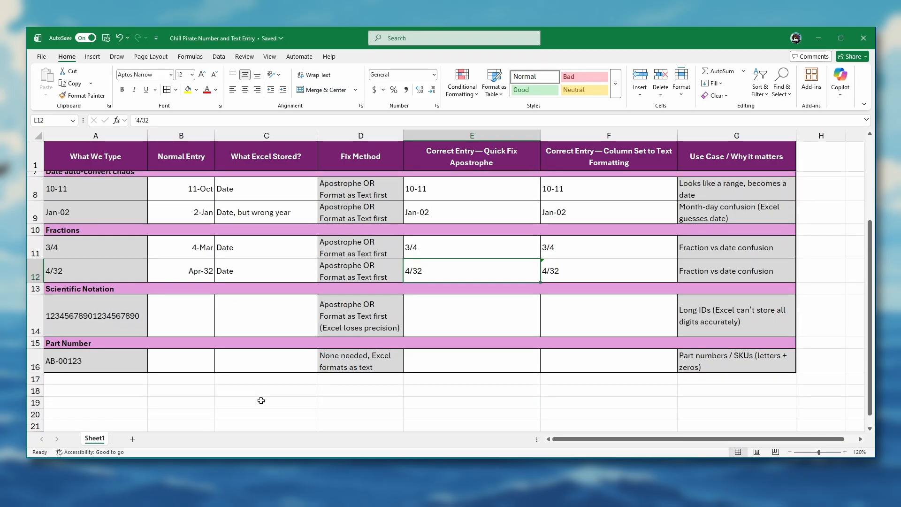
left_click(572, 274)
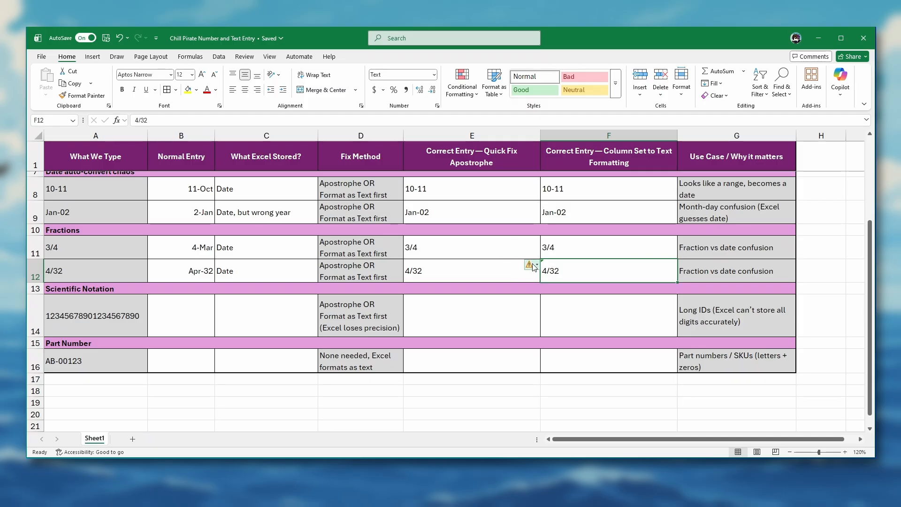
mouse_move(537, 267)
left_click(180, 325)
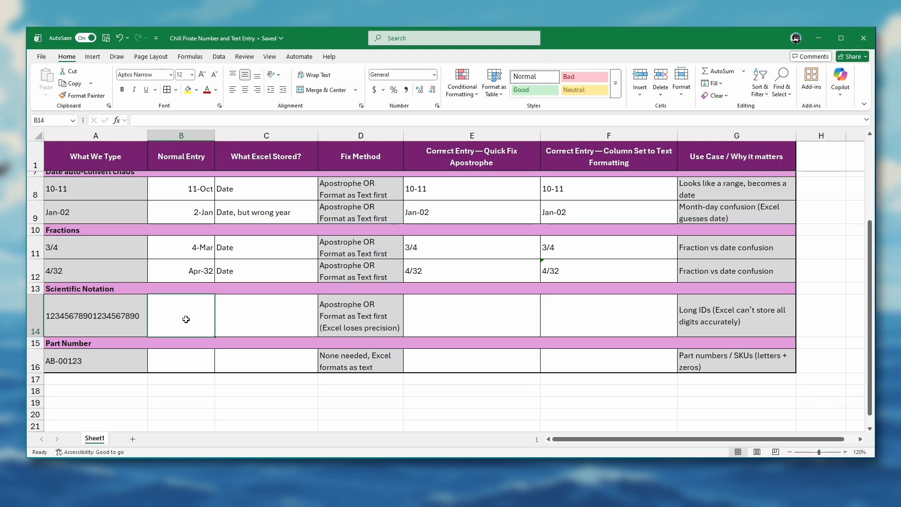
type("123")
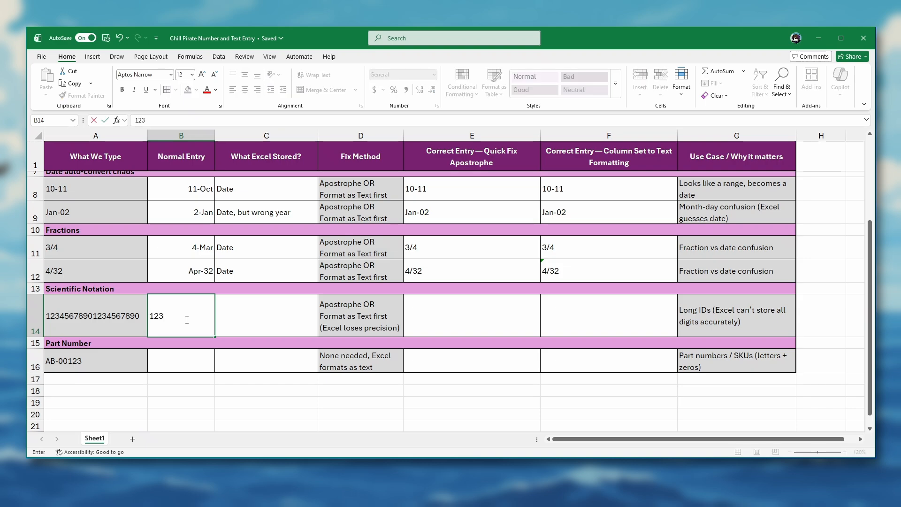
type("45678901234567890")
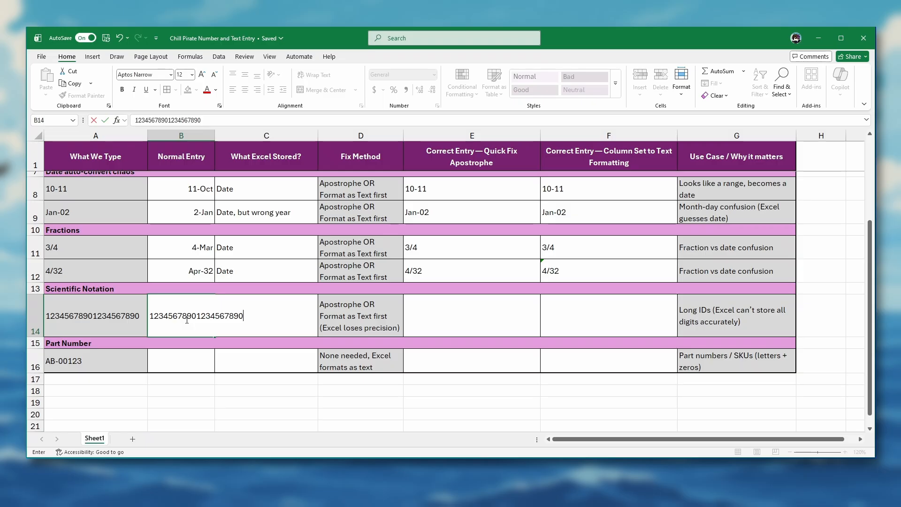
key("Return")
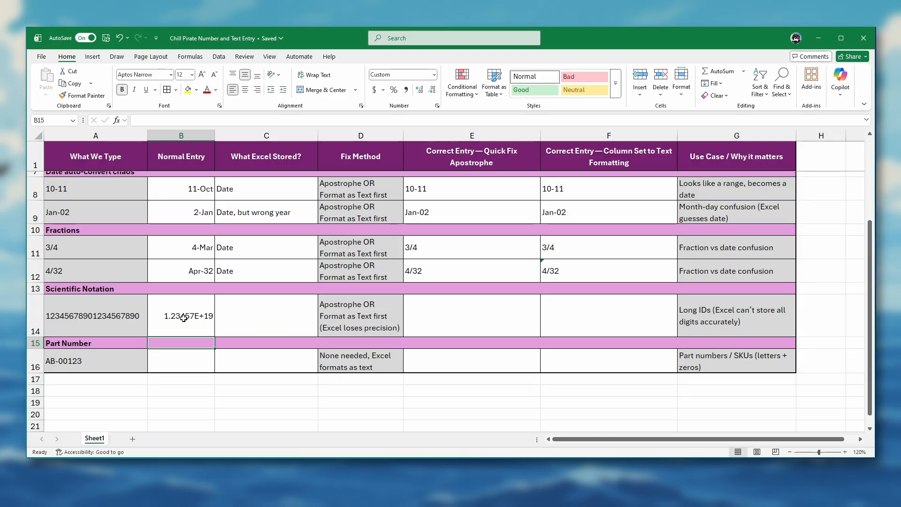
left_click(184, 318)
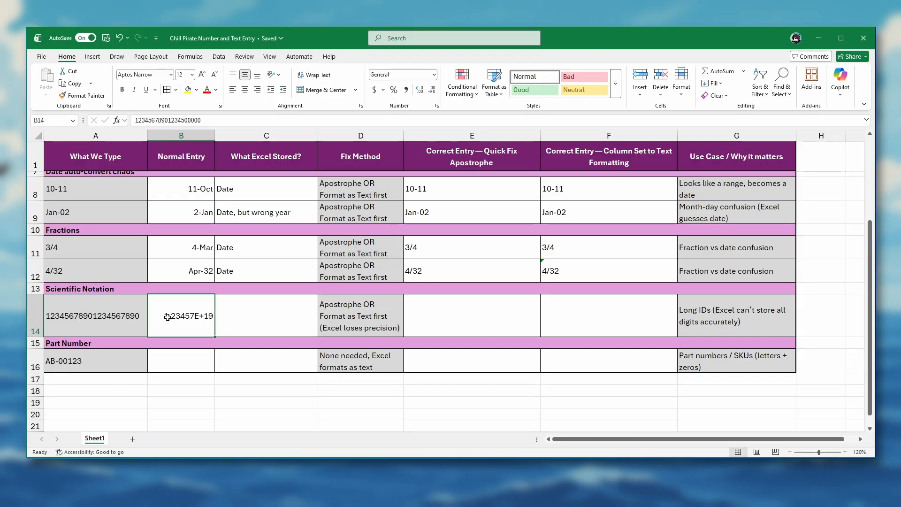
- Record "Scientific Notation" in C14 as what Excel stored for the long number
left_click(244, 321)
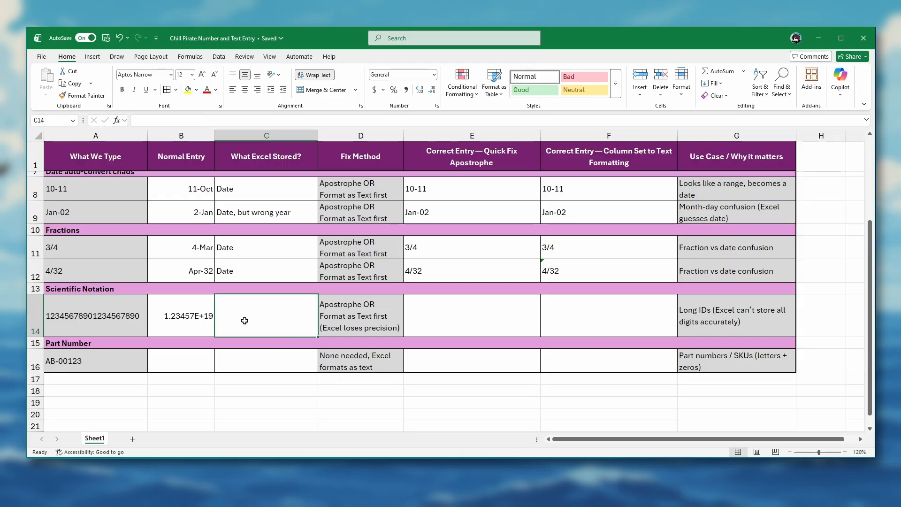
type("Sci")
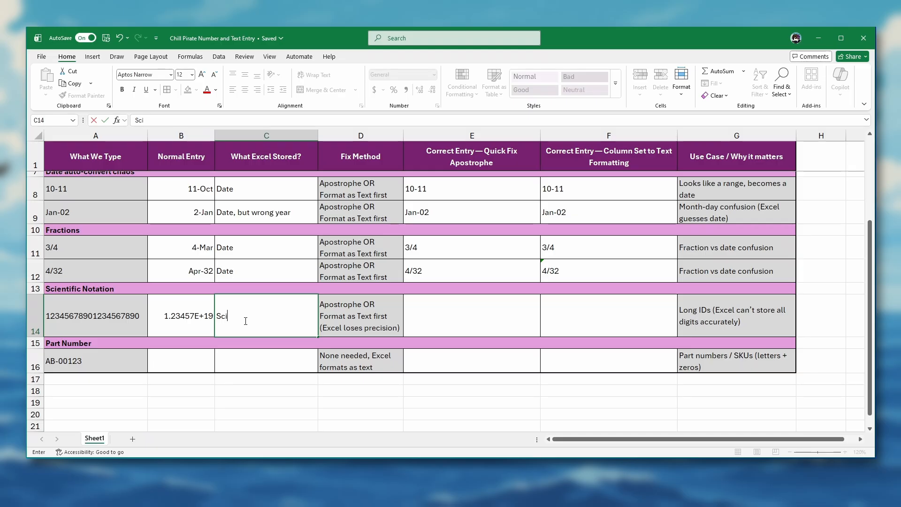
type("entific Notation")
key("Tab")
key("Tab")
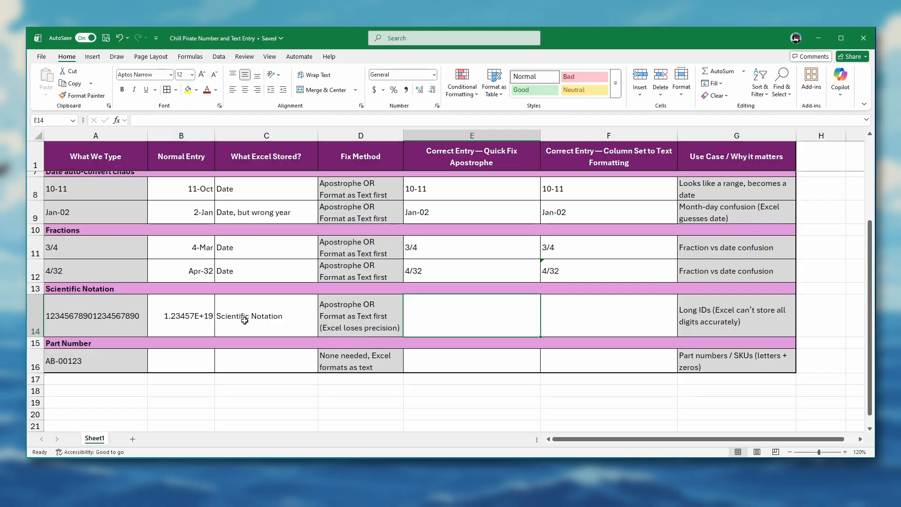
type("'")
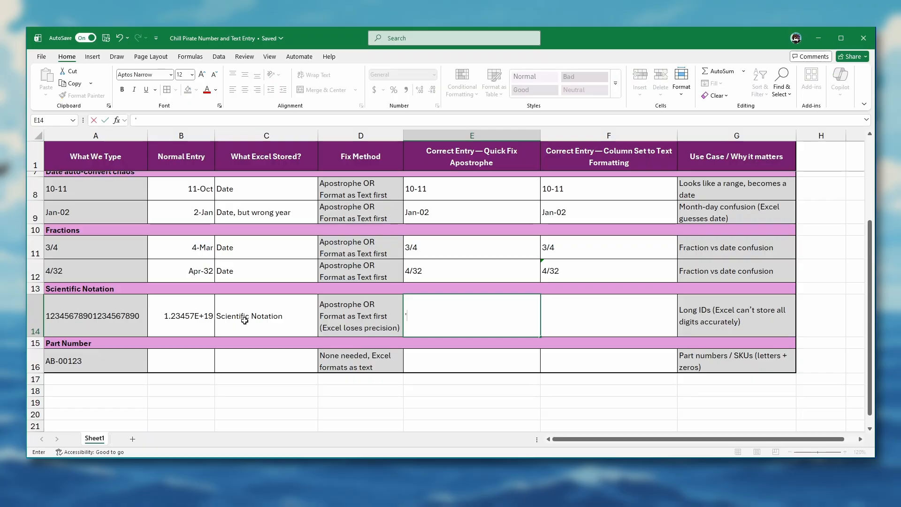
type("1234567890")
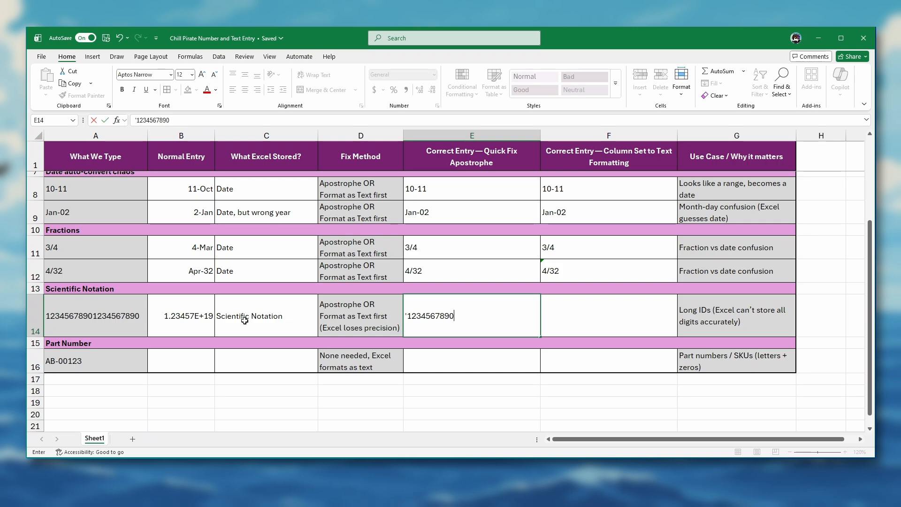
type("1234567890")
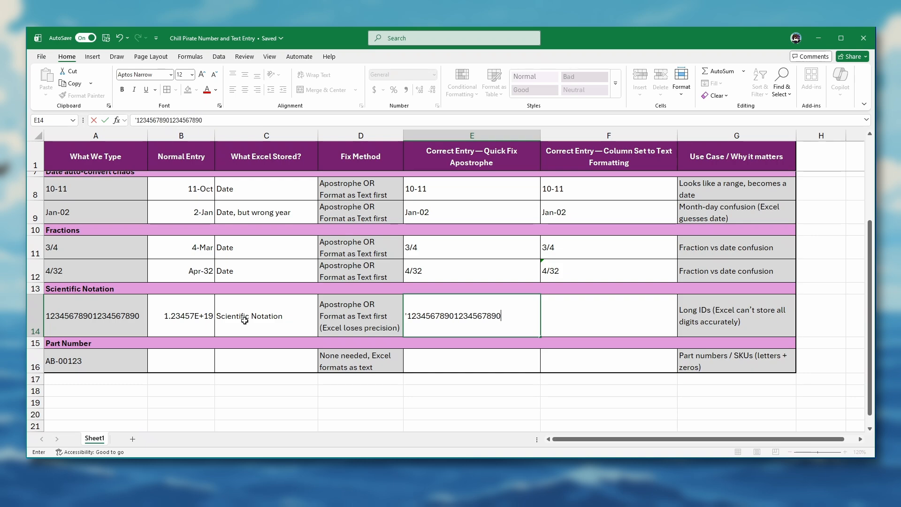
left_click(245, 320)
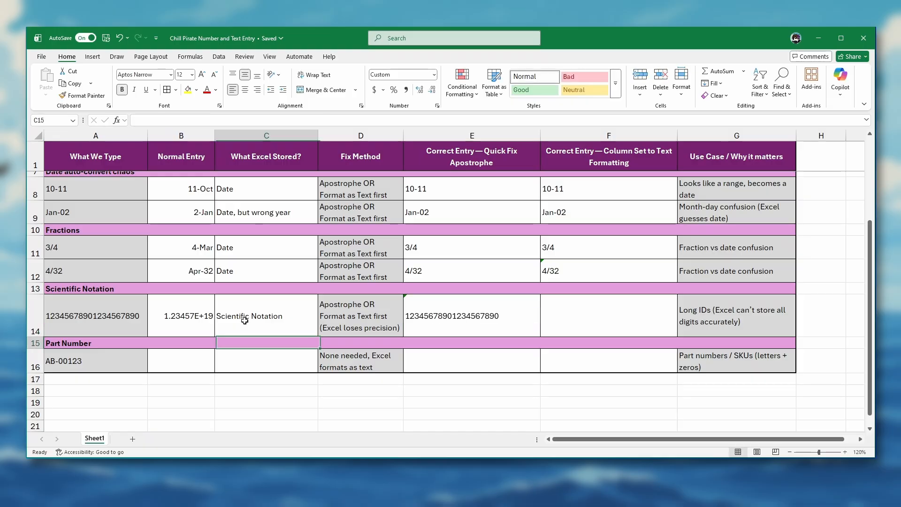
- Ignore the number-stored-as-text error on E14
left_click(483, 317)
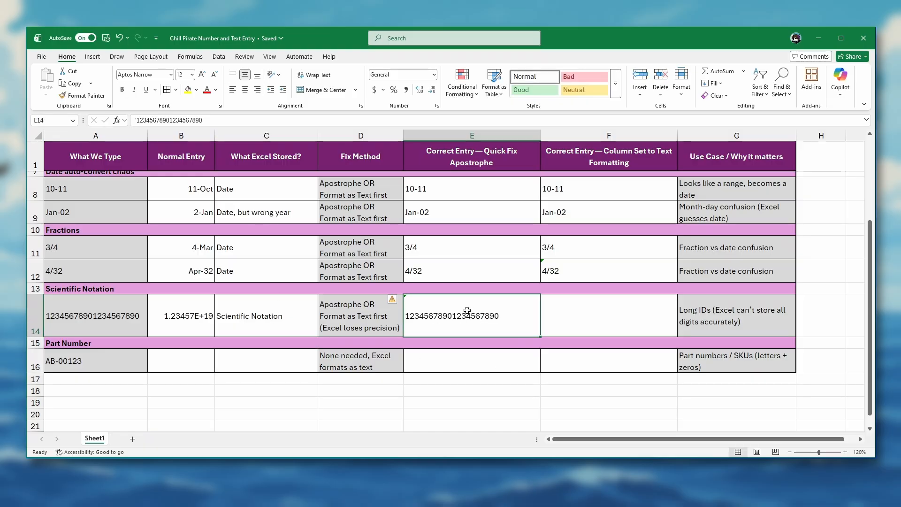
left_click(399, 300)
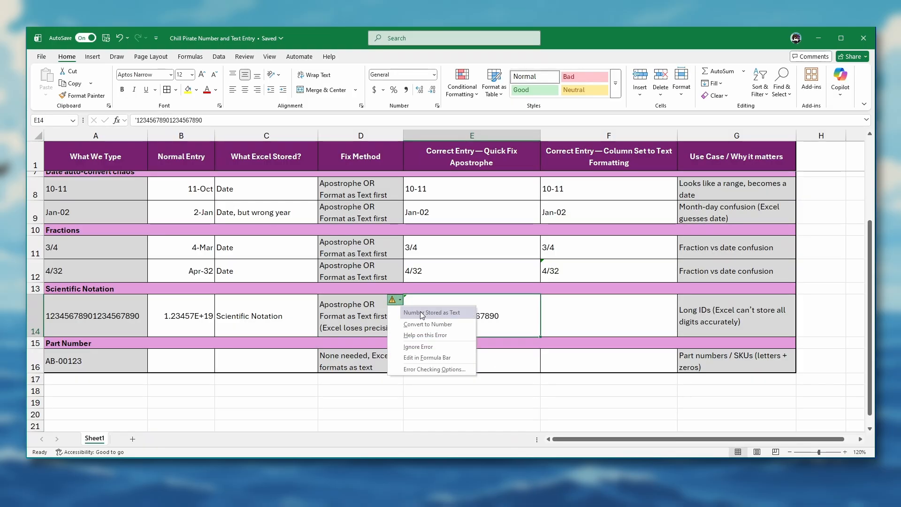
left_click(418, 346)
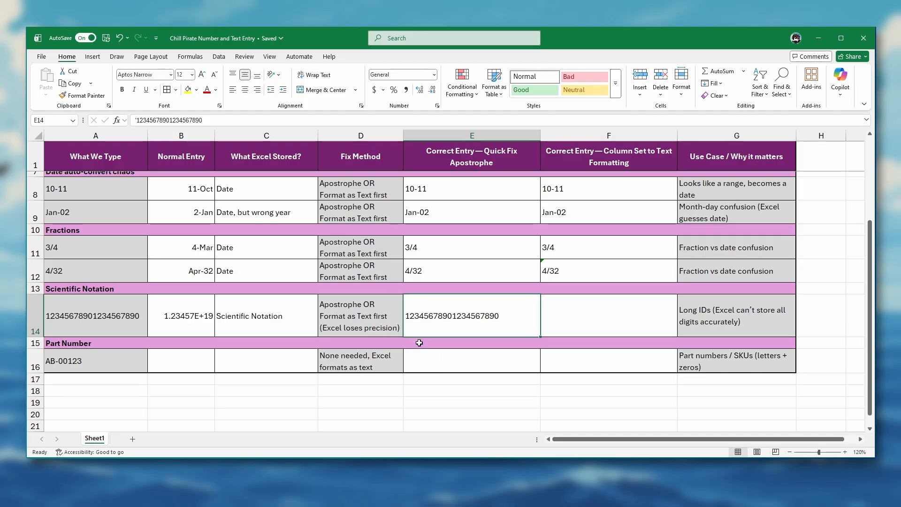
left_click(572, 324)
type("12345")
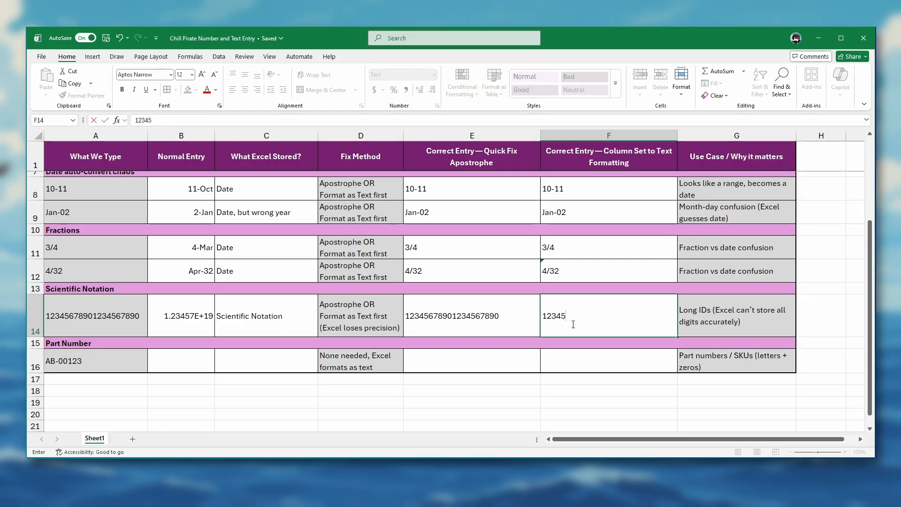
type("6789012345678")
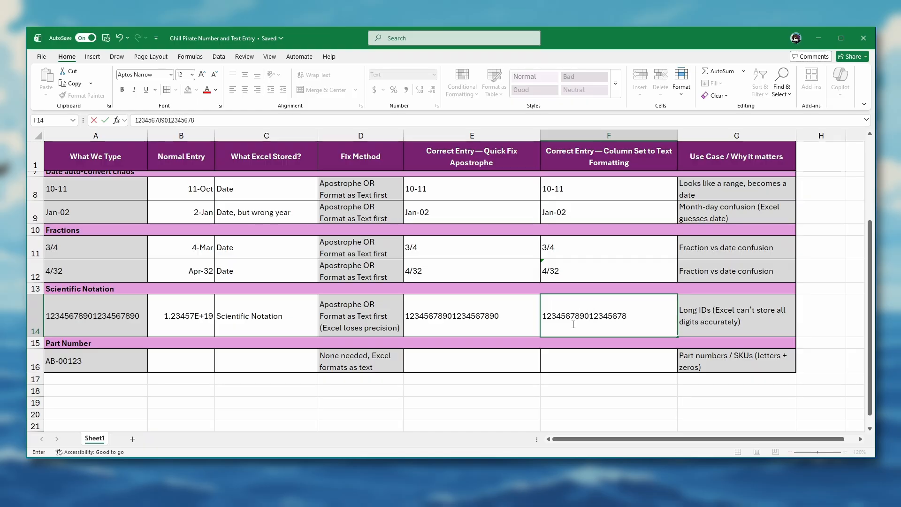
type("90")
key("Return")
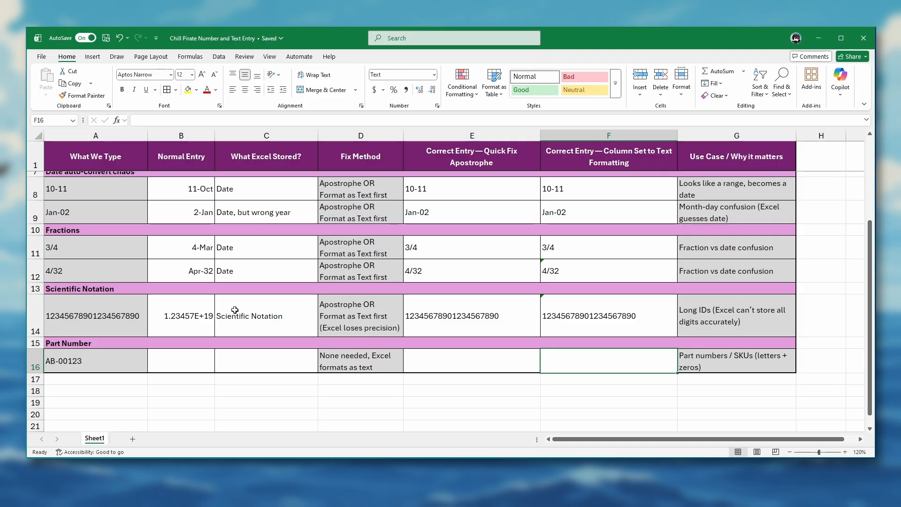
left_click(195, 317)
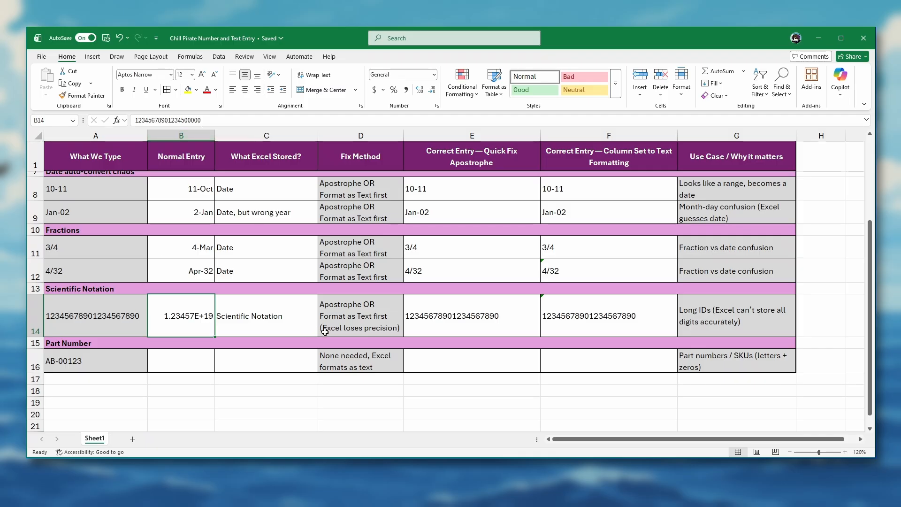
- Enter the part number AB-00123 as a plain value in B16 and check how it is stored
left_click(182, 363)
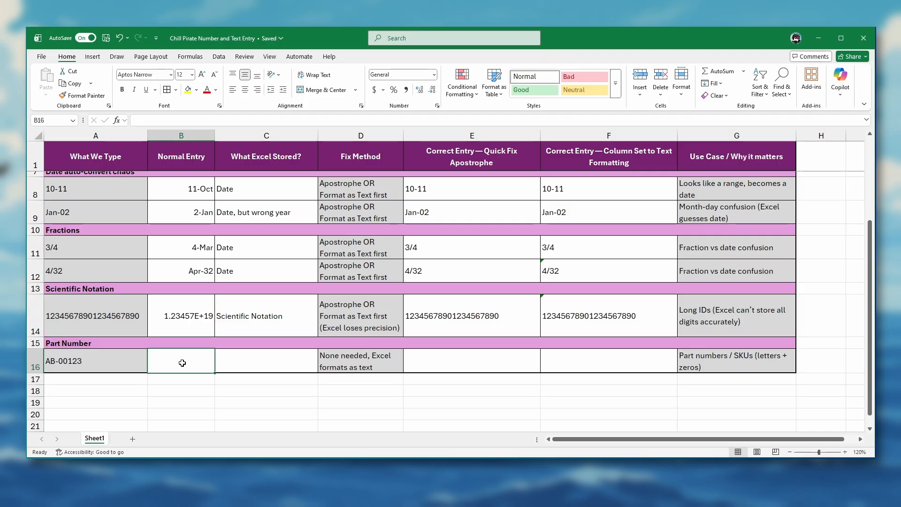
type("AB")
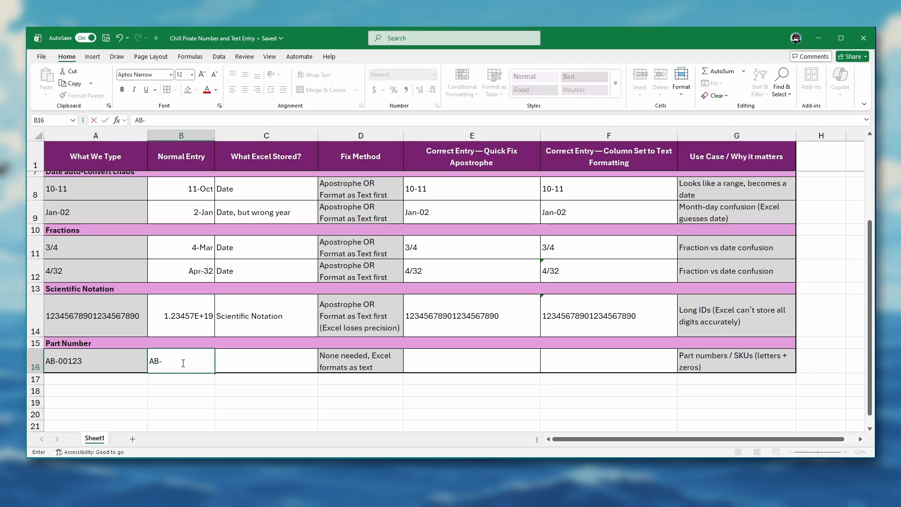
type("-00123")
key("Tab")
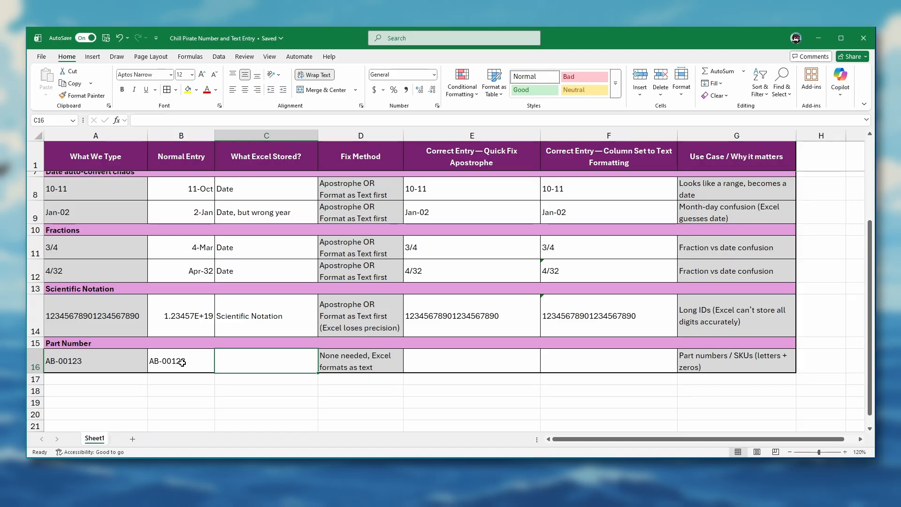
left_click(182, 362)
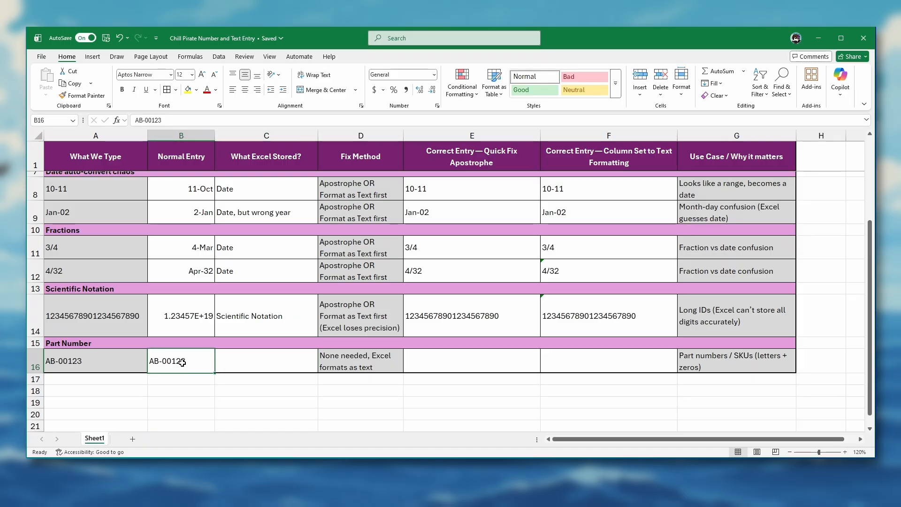
- Record "Works great!" in C16 as the result for the part number
left_click(255, 371)
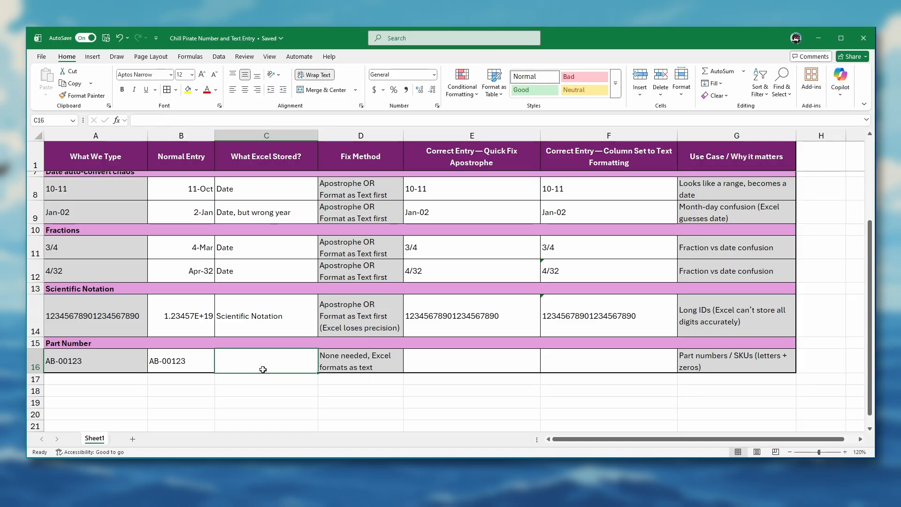
type("O")
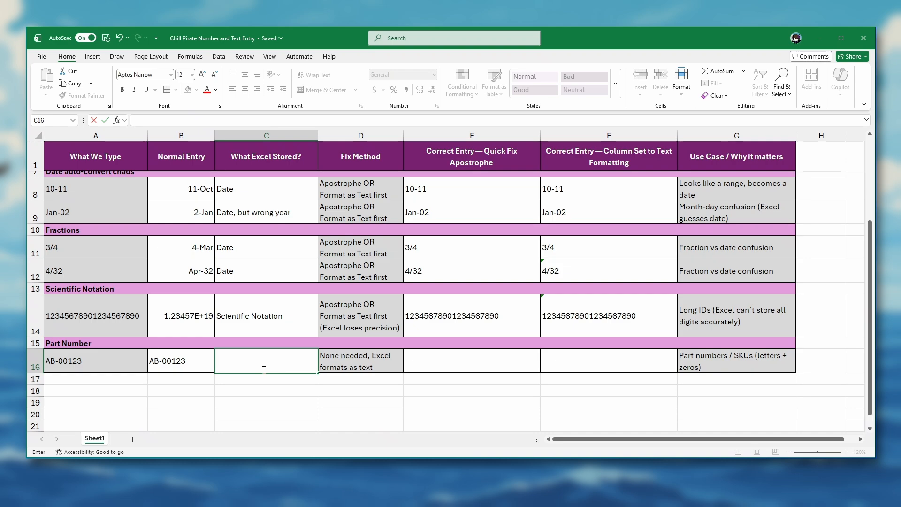
type("Works great!")
key("Tab")
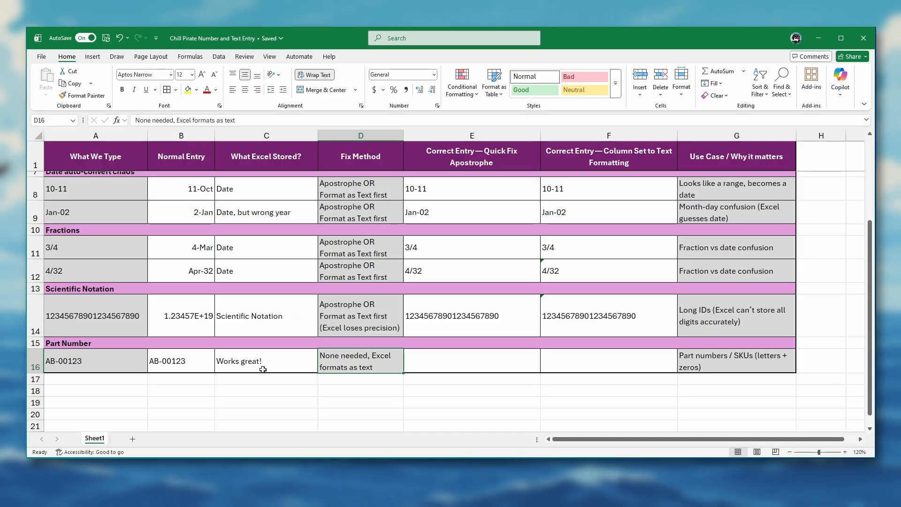
- Enter AB-00123 in E16 with a leading apostrophe and in F16 without one
key("Right")
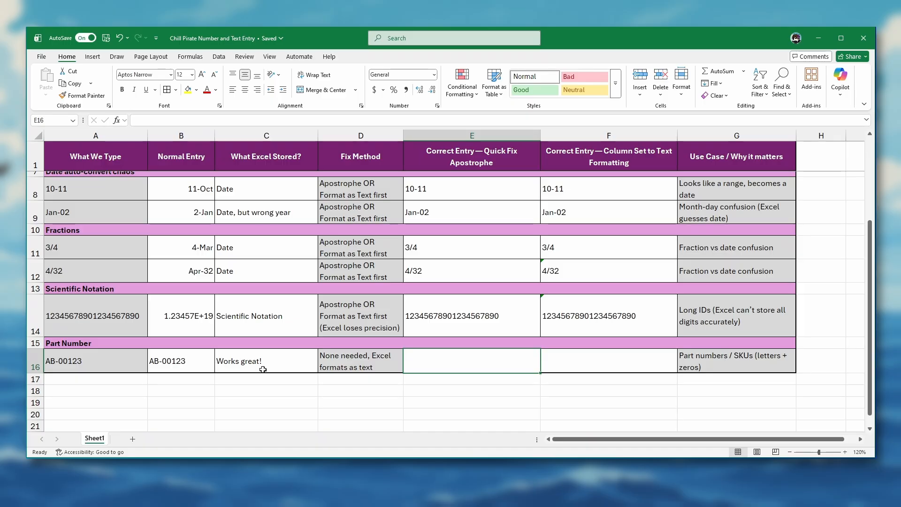
key("Right")
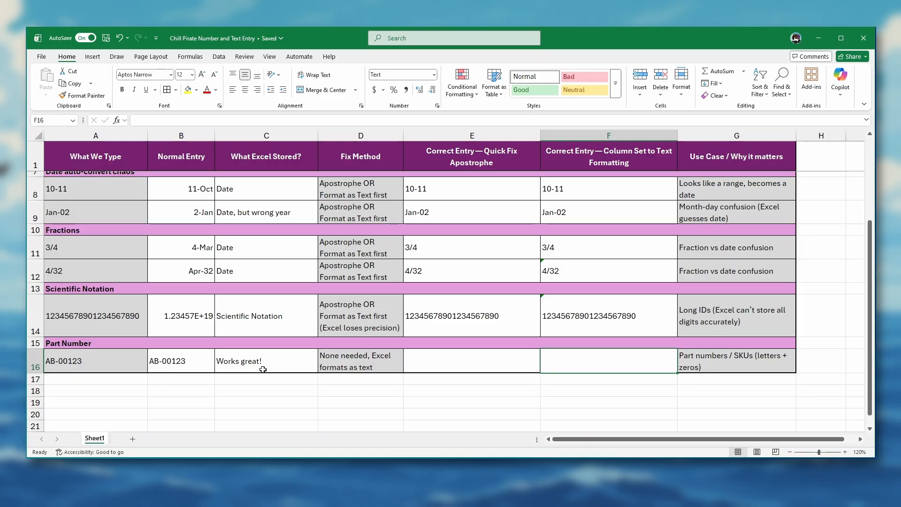
key("Left")
type("'")
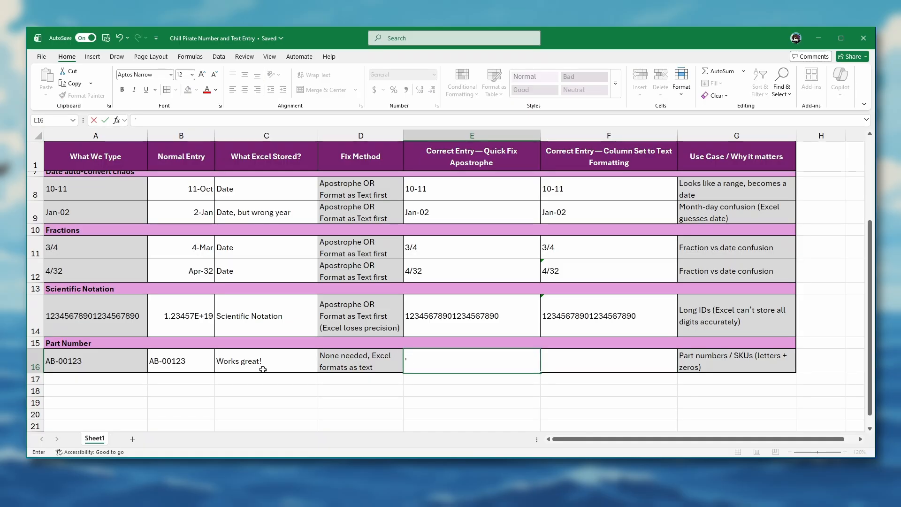
type("AB-00123")
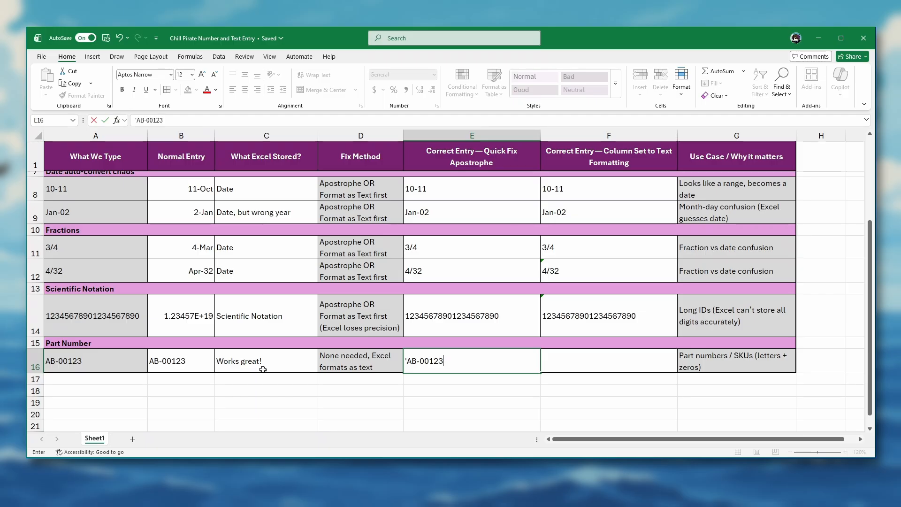
key("Tab")
type("AB")
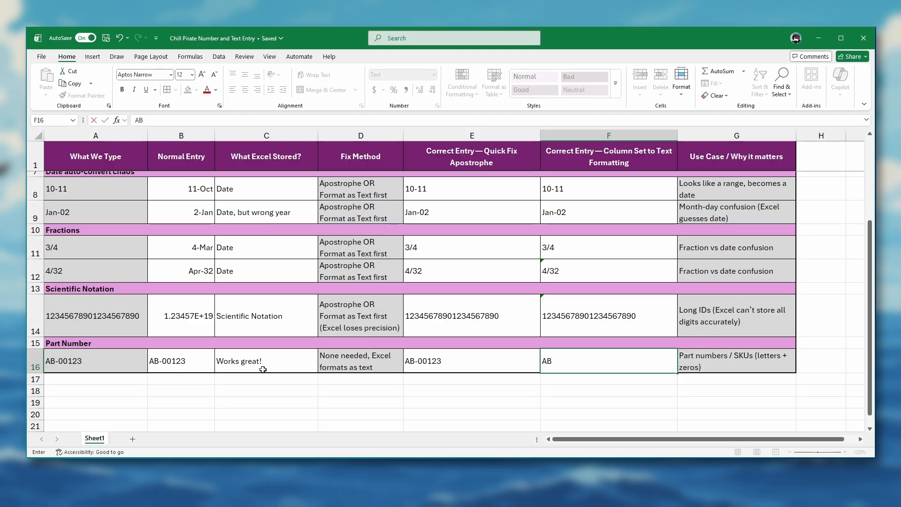
type("-00123")
key("Return")
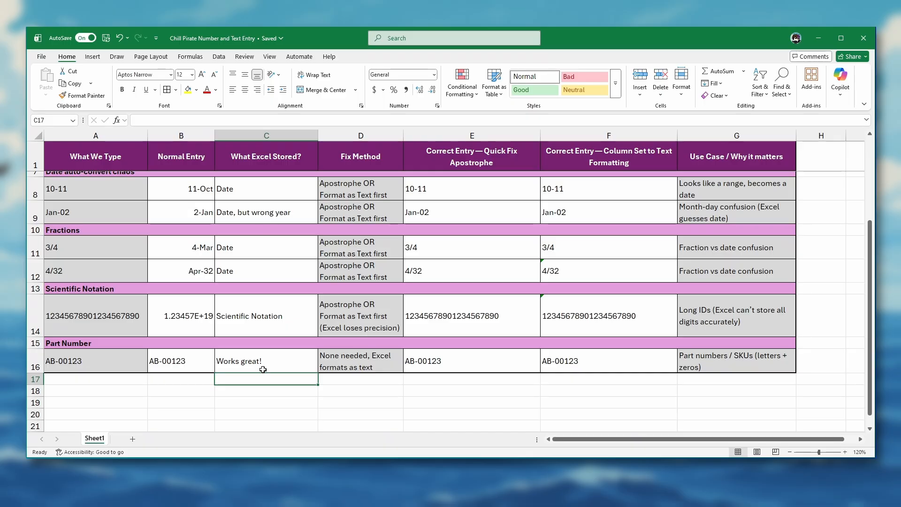
- Compare the stored contents of E16 and F16, and review the number format and contents of B3 and E3
left_click(474, 362)
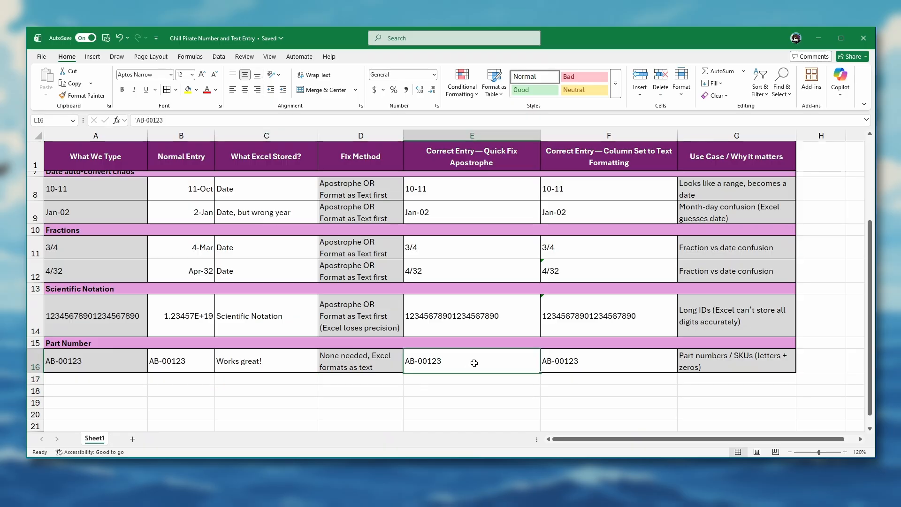
left_click(563, 364)
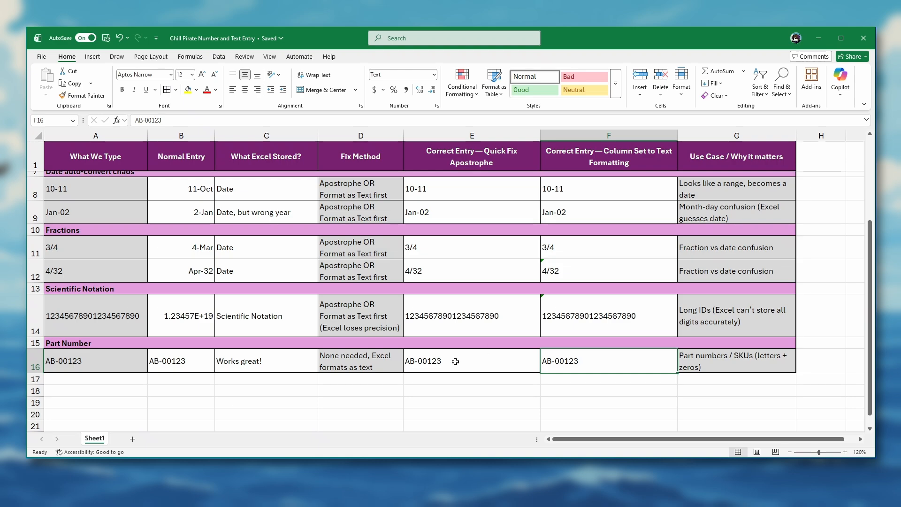
scroll(455, 361, "up", 2)
left_click(188, 200)
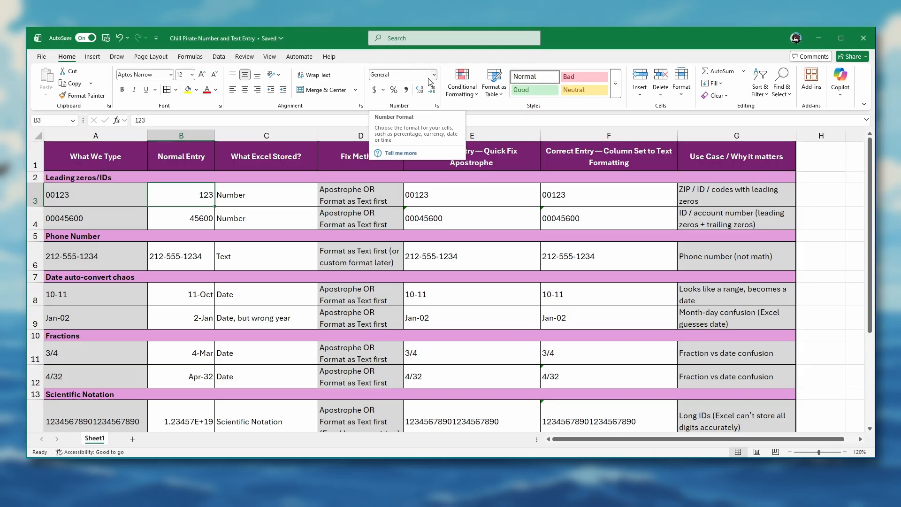
key("Right")
key("Right")
key("Right")
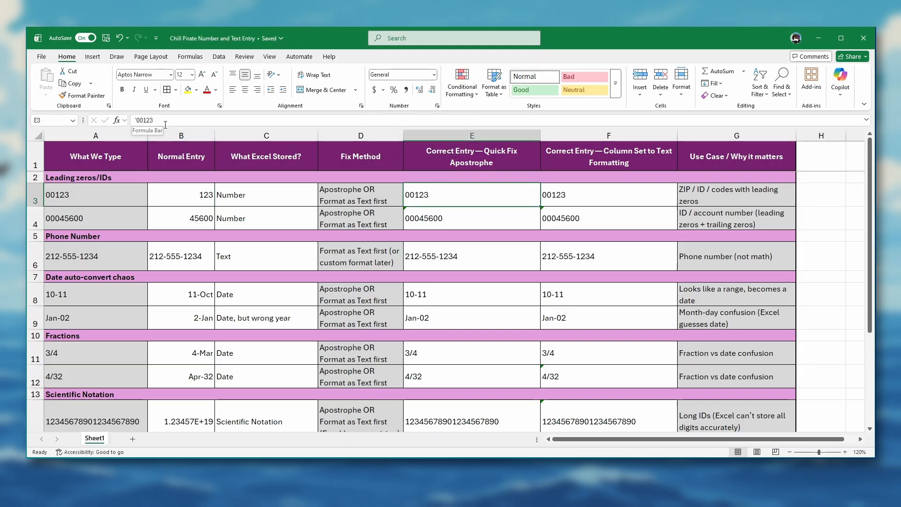